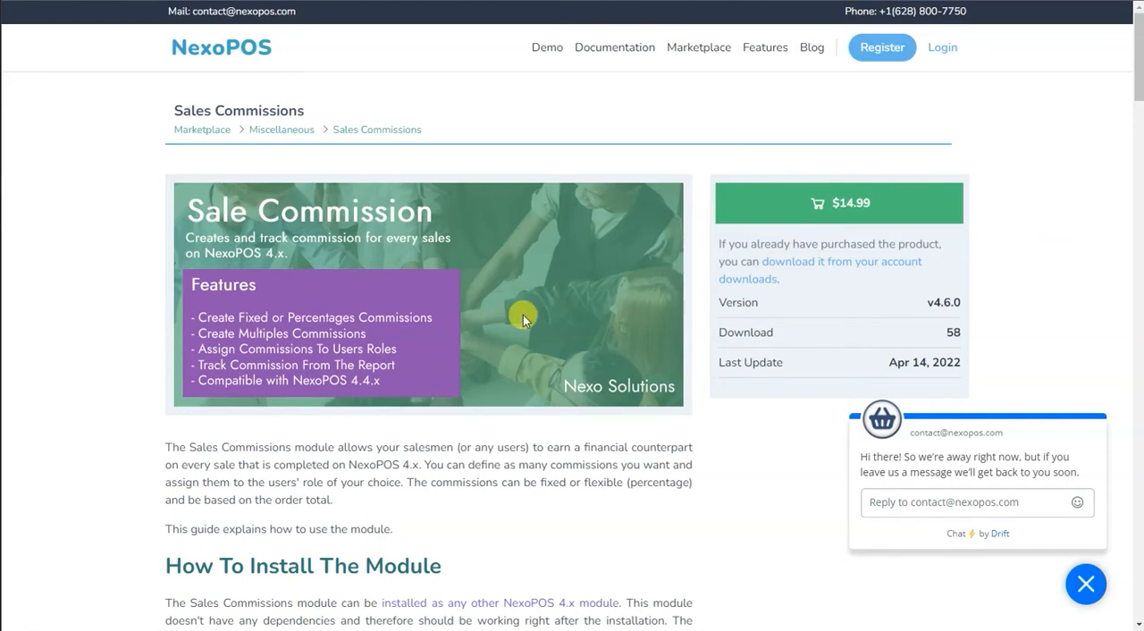
# Log in to the NexoPOS website with the prefilled credentials and open the account's downloads.
pyautogui.click(940, 53)
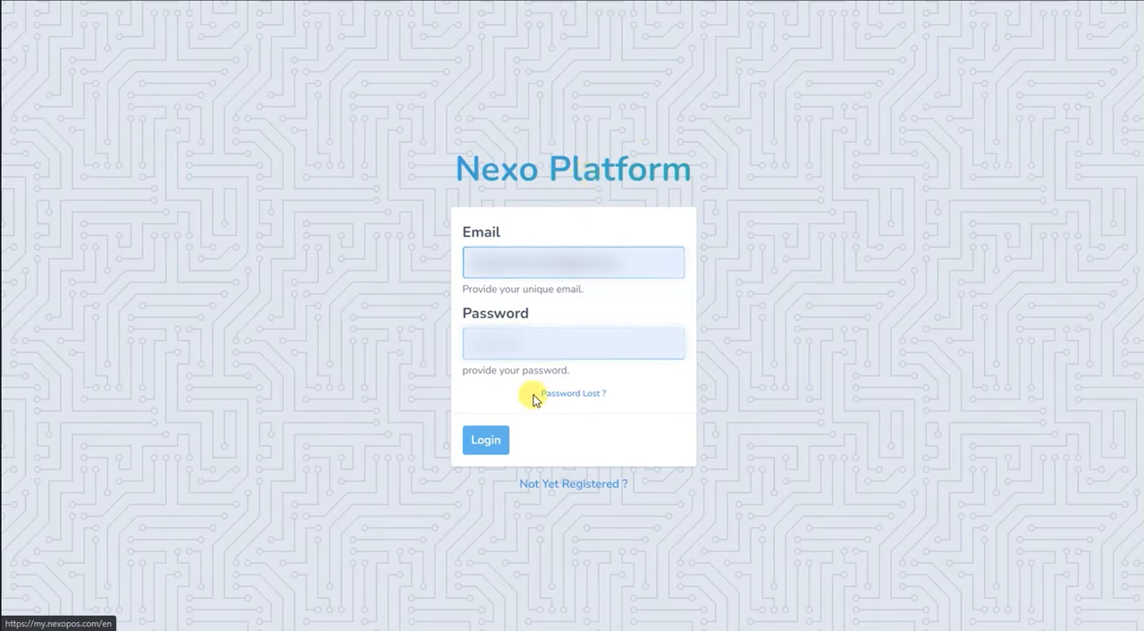
pyautogui.click(486, 439)
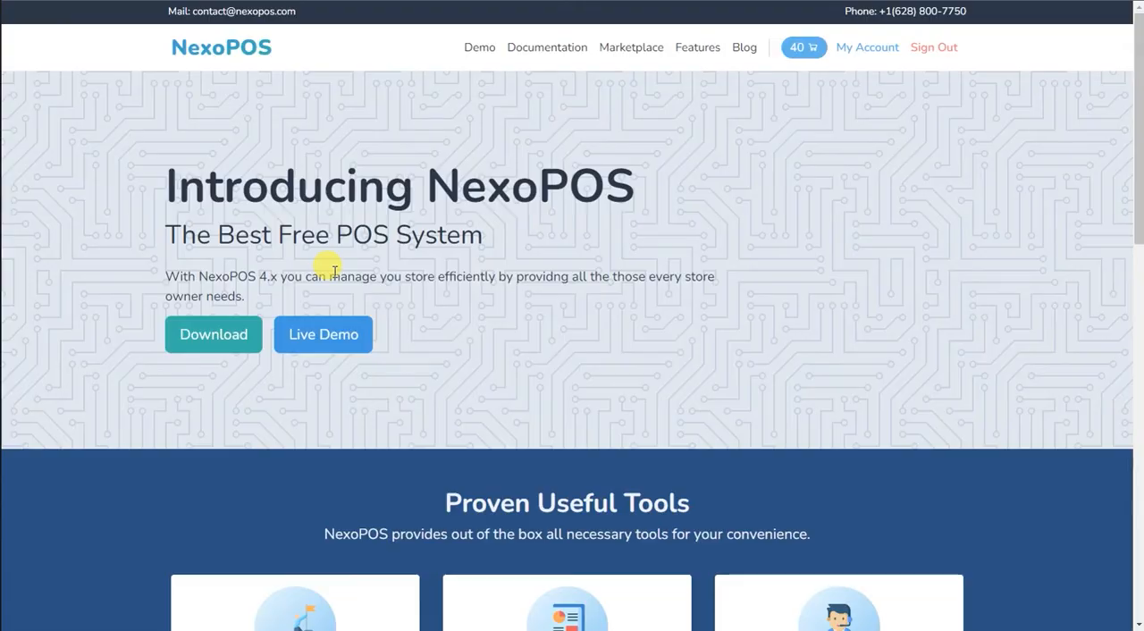
pyautogui.click(850, 47)
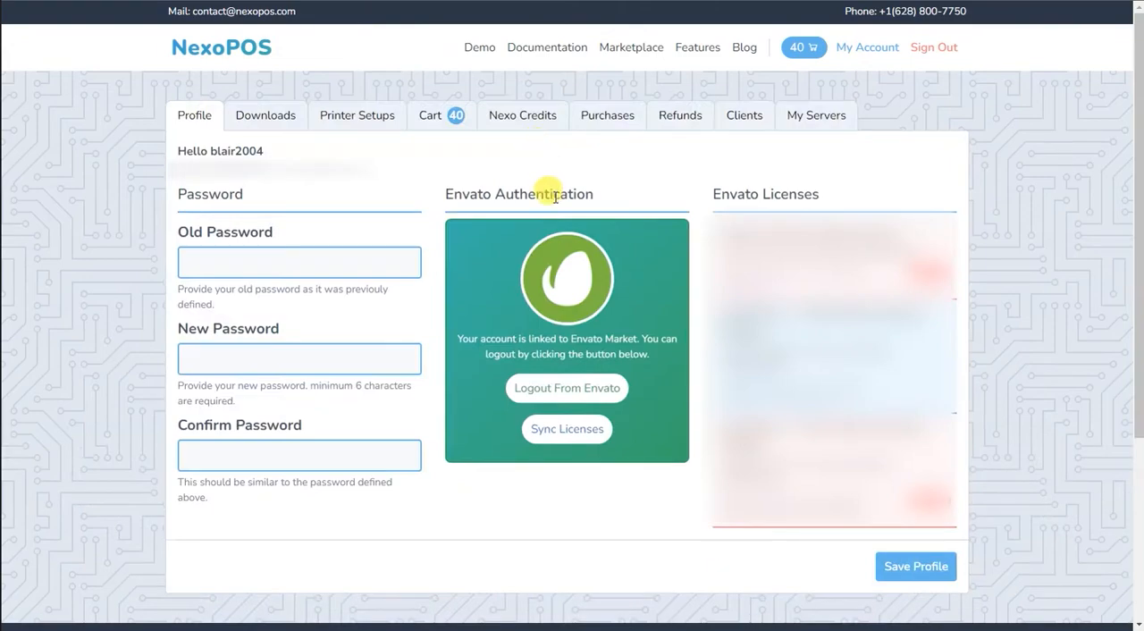
pyautogui.click(274, 119)
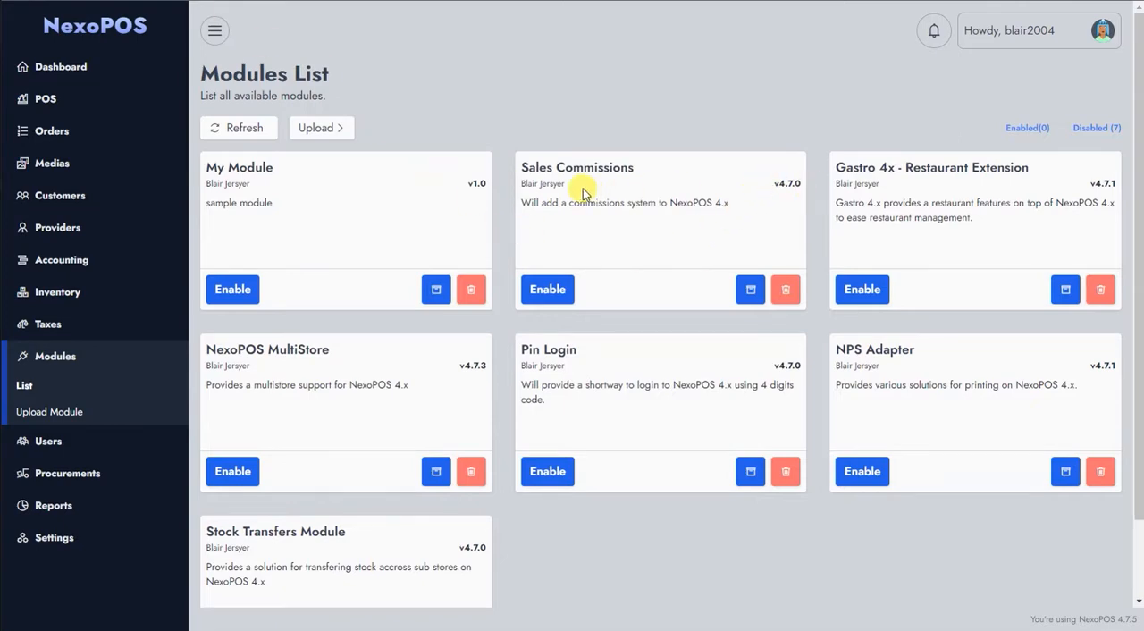
# Enable the Sales Commissions module and start a new commission.
pyautogui.click(543, 289)
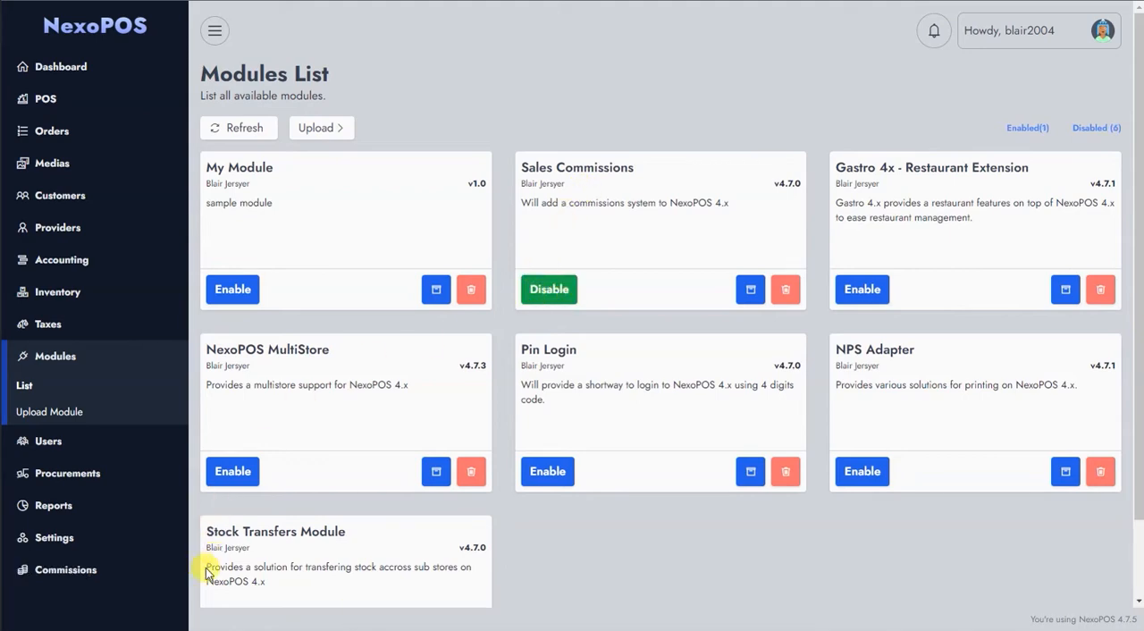
pyautogui.click(106, 568)
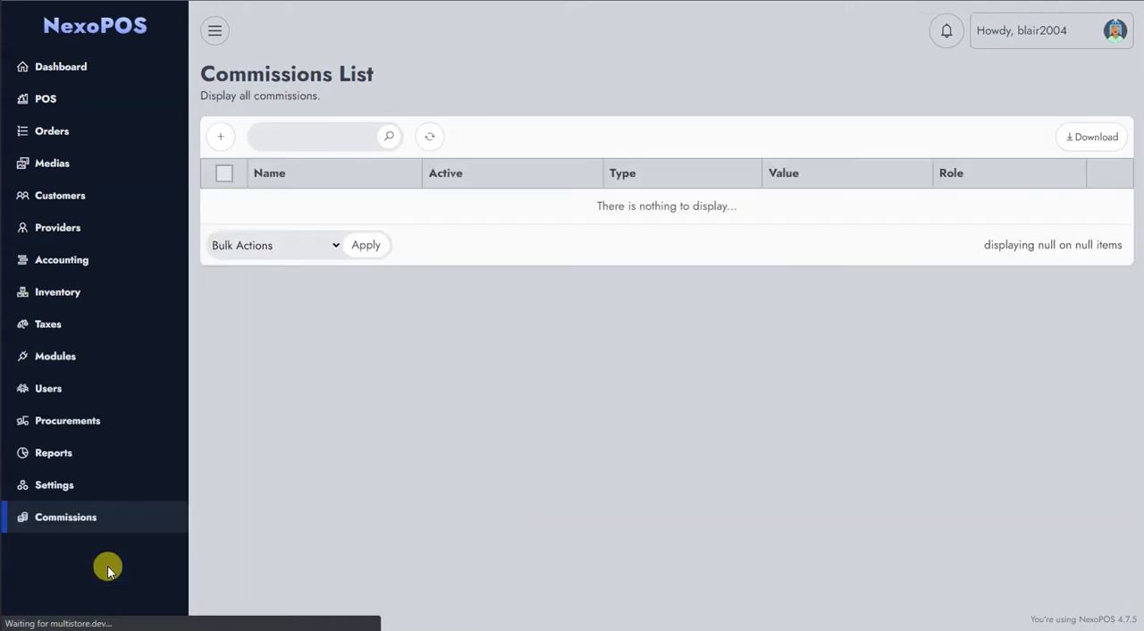
pyautogui.click(220, 143)
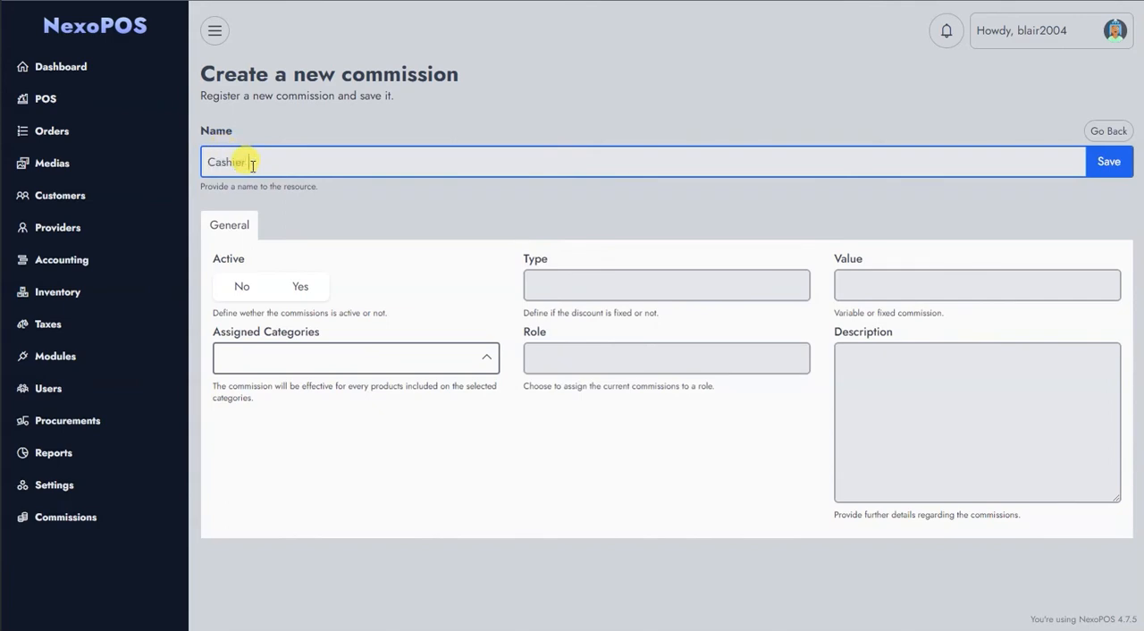
# Name the commission "Cashier 5%", make it active, and set its type to Percentage with a value of 5.
pyautogui.write('Cashier 5%')
pyautogui.click(304, 288)
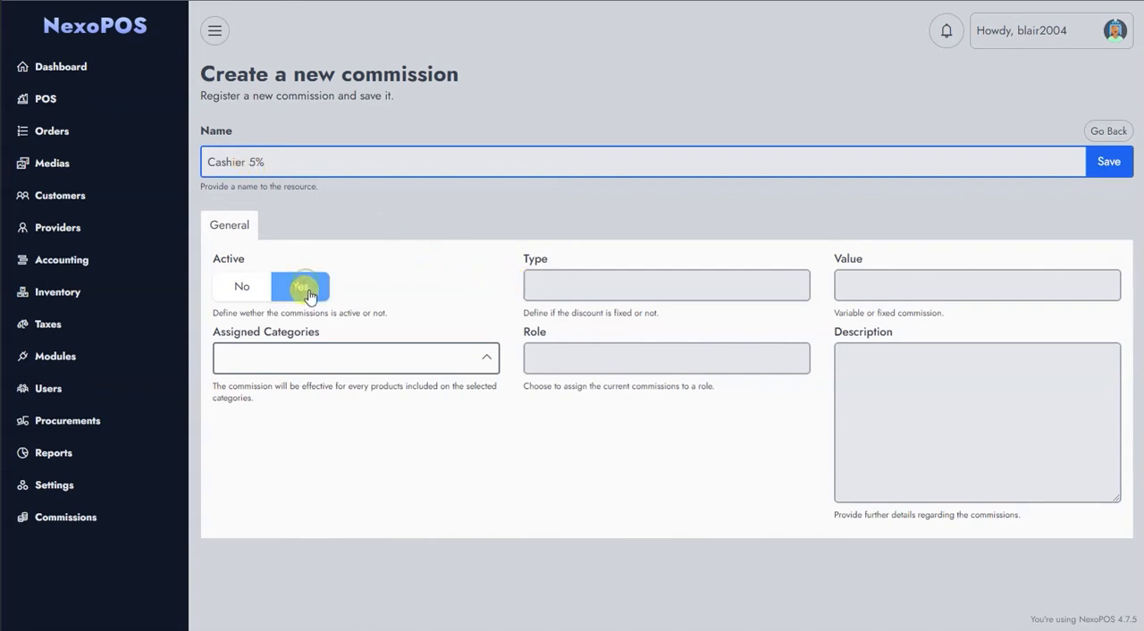
pyautogui.click(591, 282)
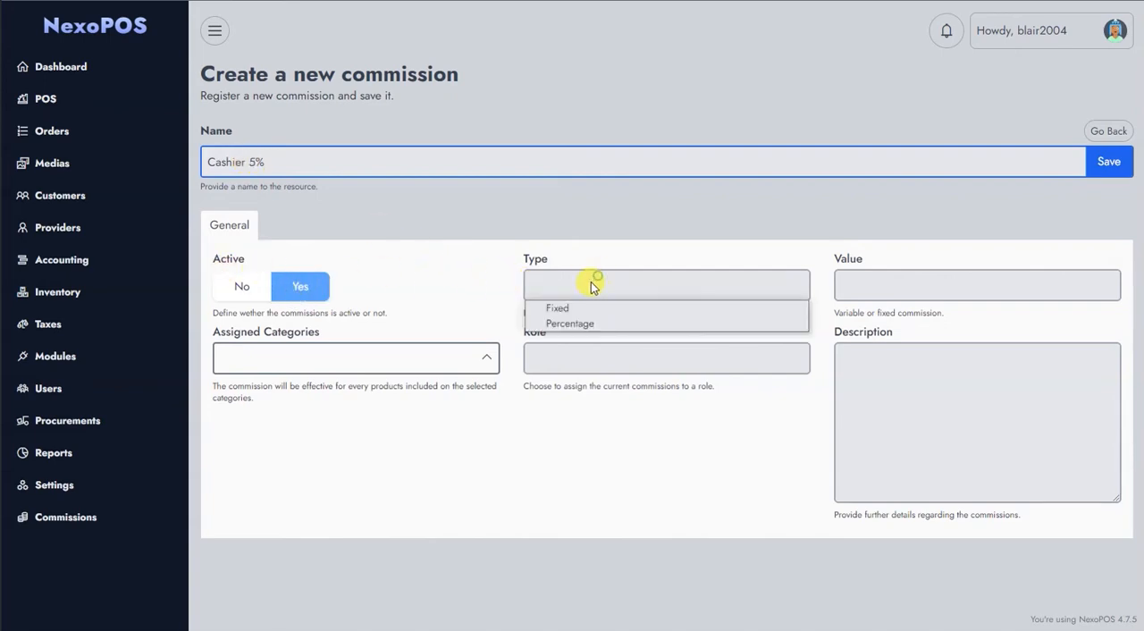
pyautogui.click(572, 323)
pyautogui.click(860, 283)
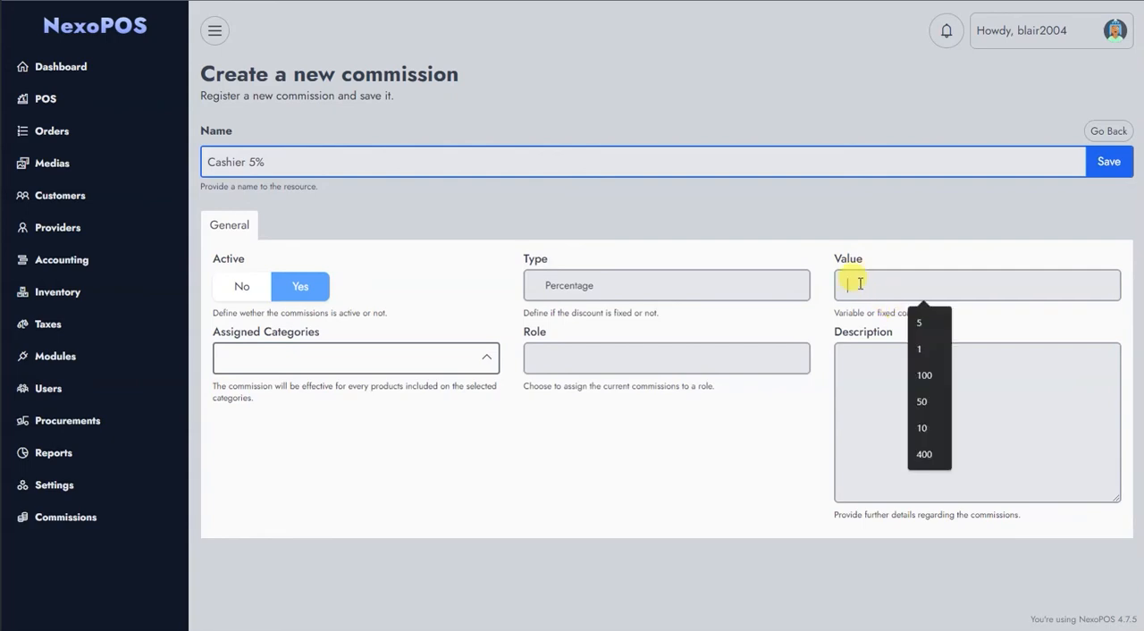
pyautogui.write('5')
pyautogui.click(649, 421)
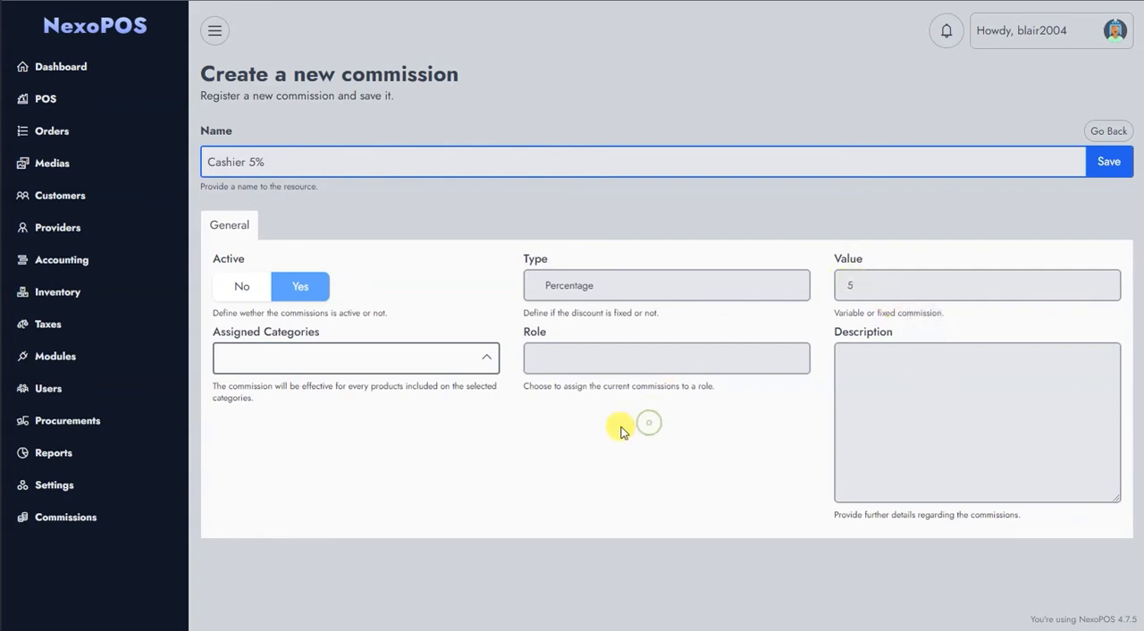
# Assign the commission to the Store Cashier role, leaving the assigned categories empty, and save it.
pyautogui.click(487, 359)
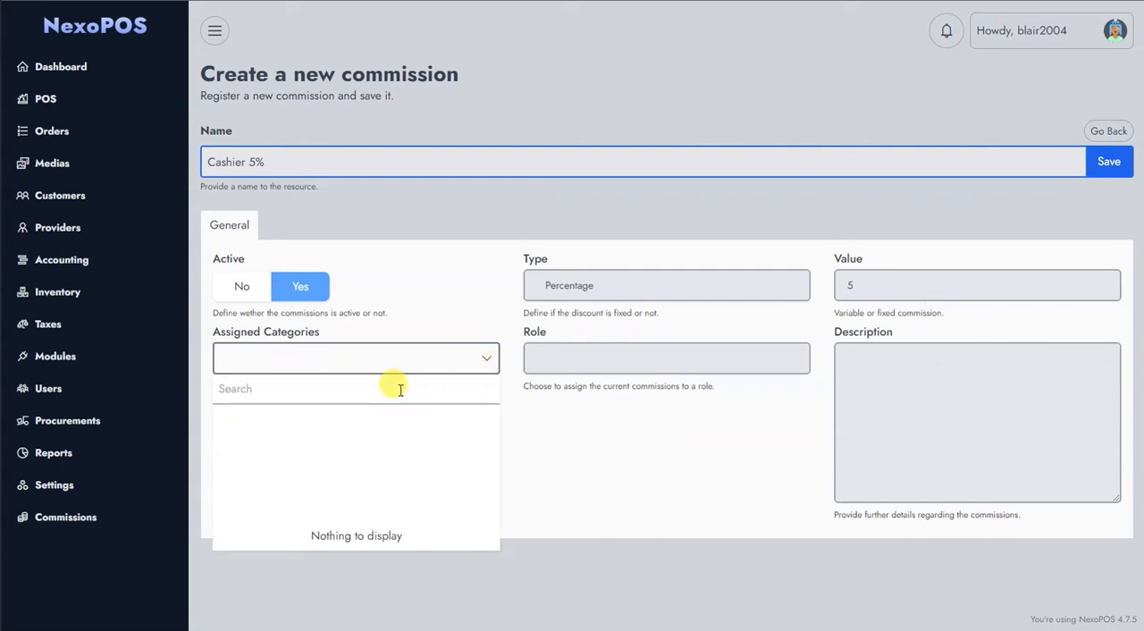
pyautogui.click(487, 357)
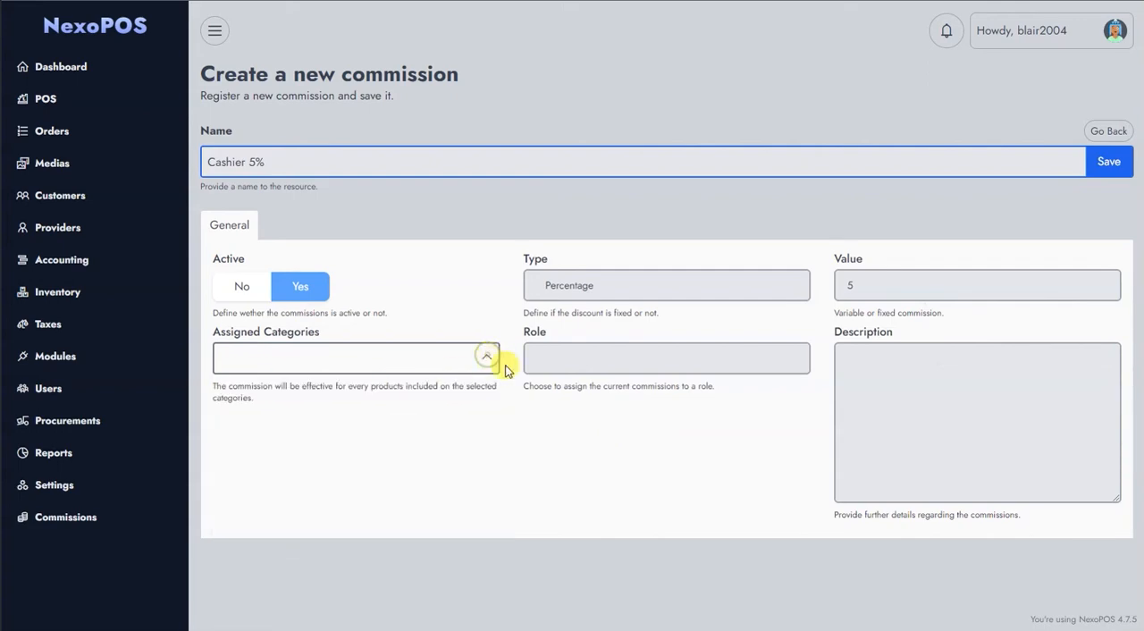
pyautogui.click(562, 361)
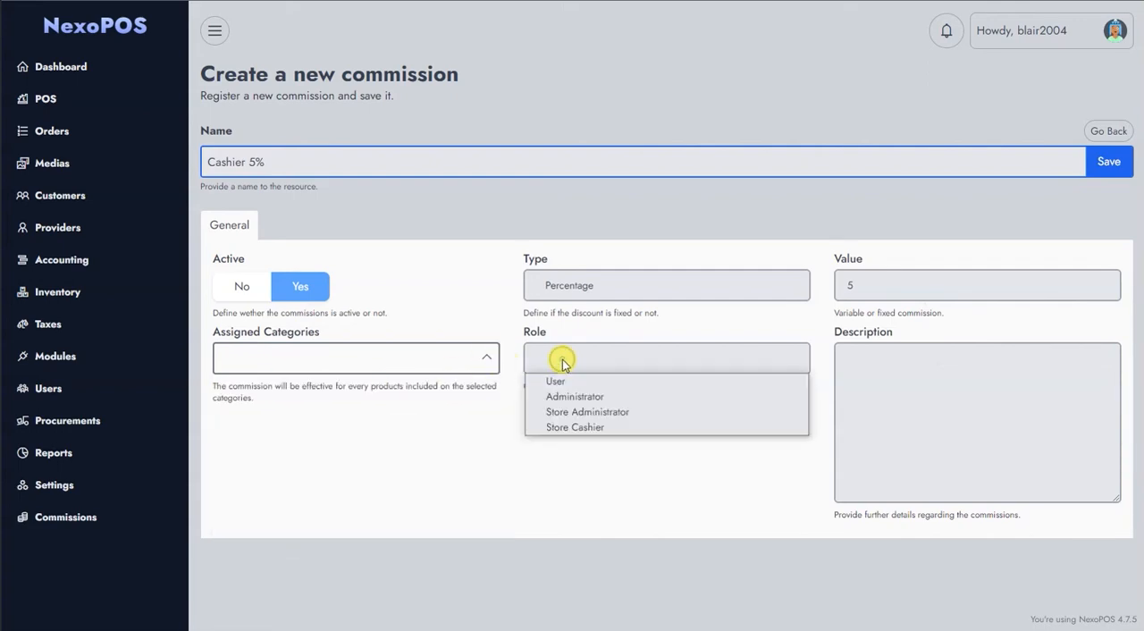
pyautogui.click(568, 429)
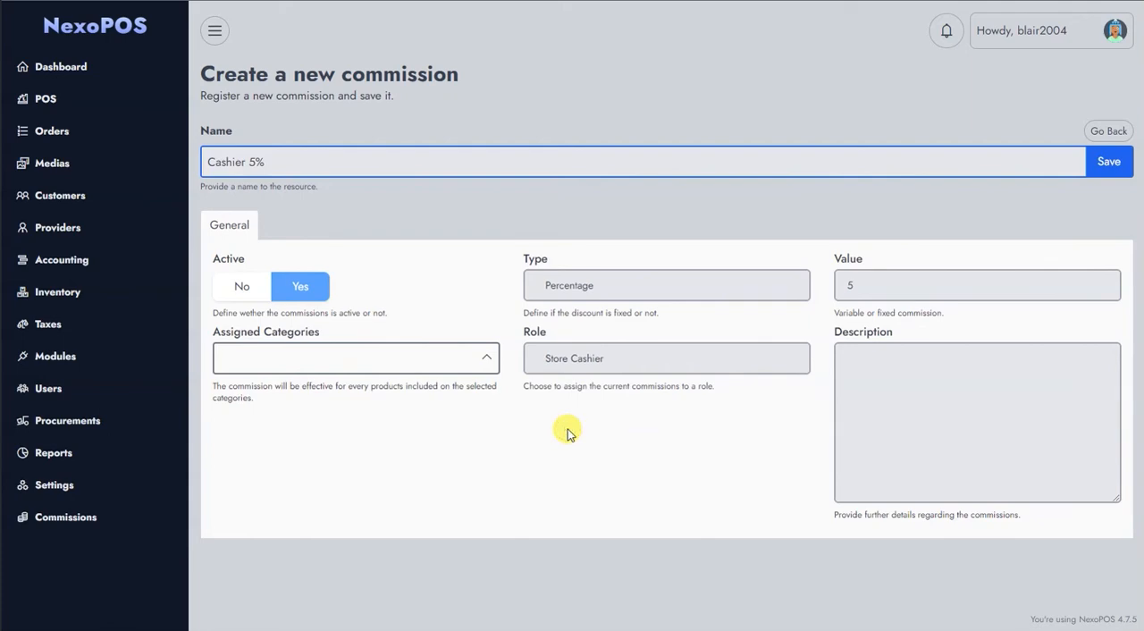
pyautogui.click(1108, 162)
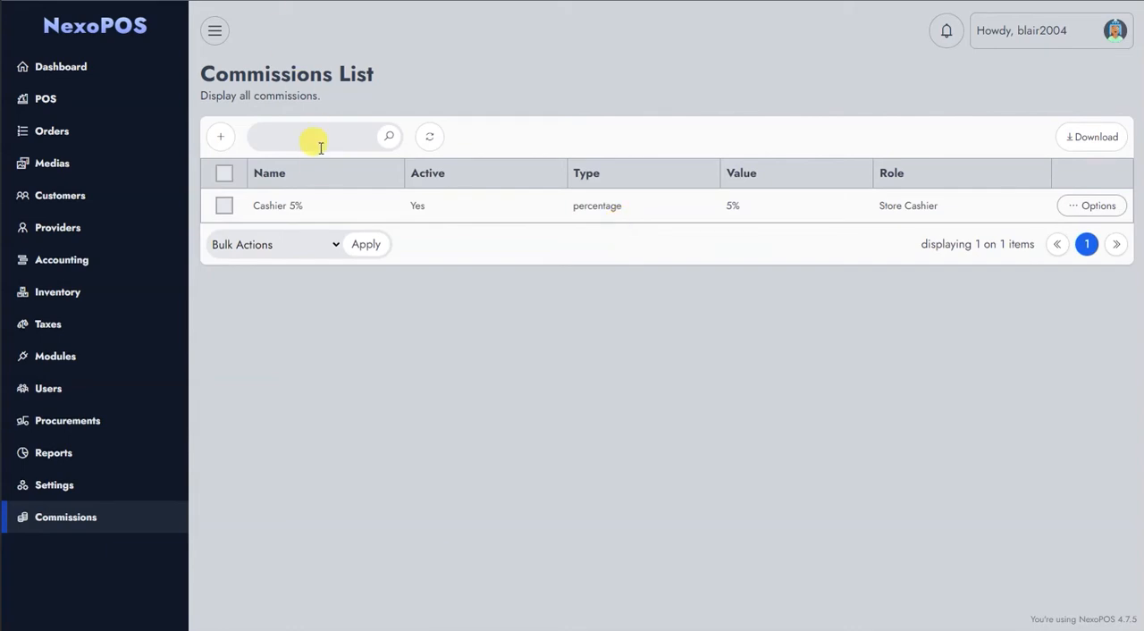
# In the Commissions Settings, add Store Cashier to the tracked roles and save the settings.
pyautogui.click(61, 483)
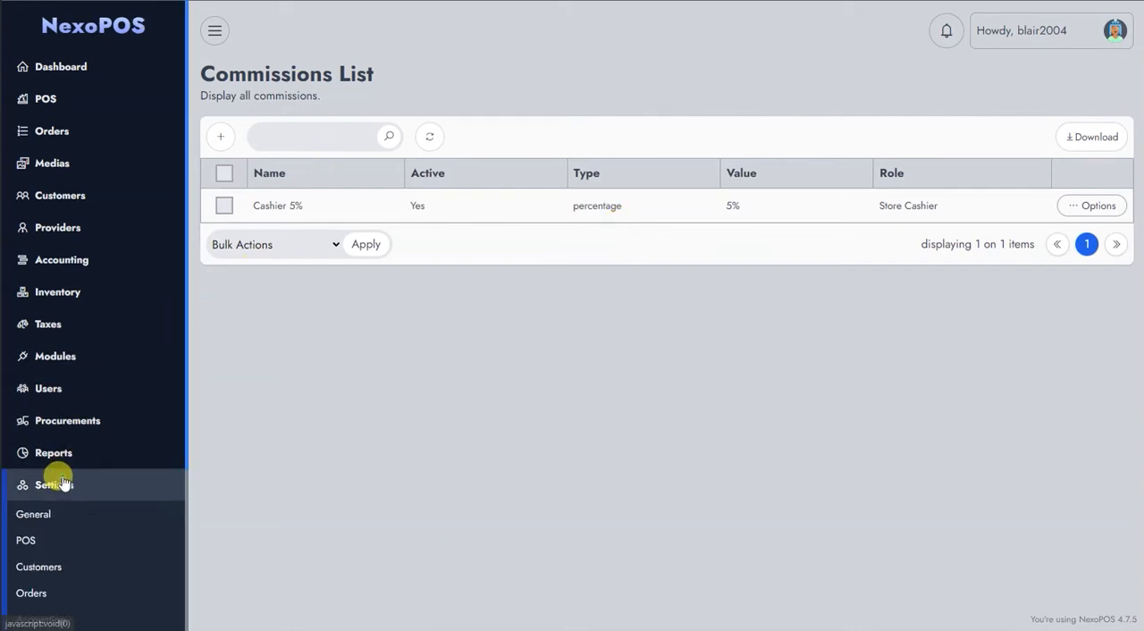
pyautogui.scroll(-3, 64, 438)
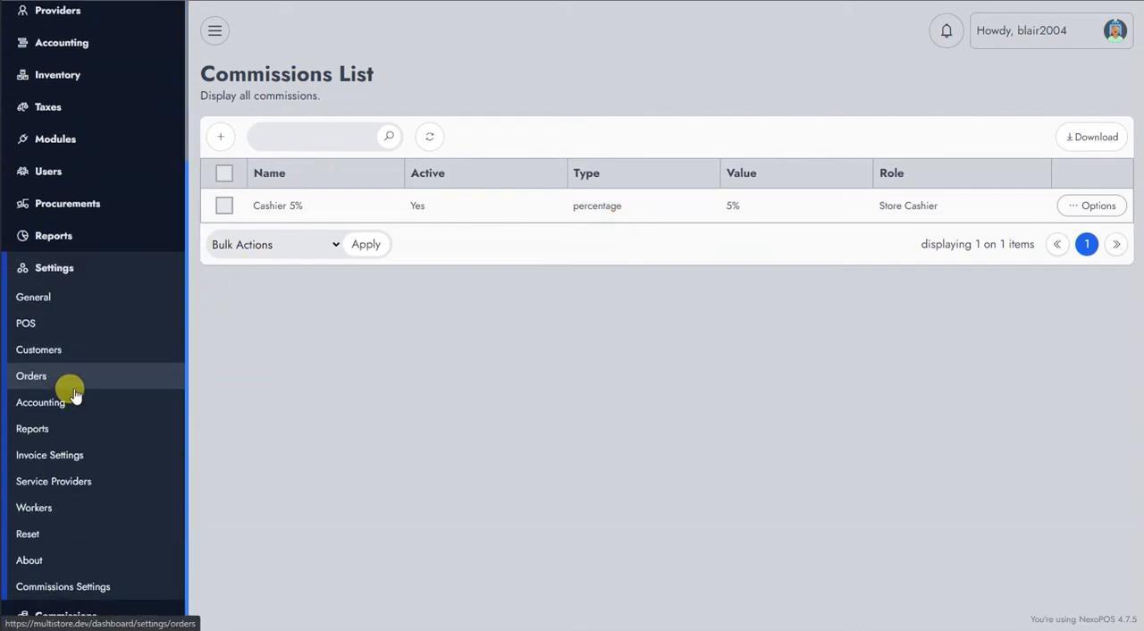
pyautogui.click(85, 584)
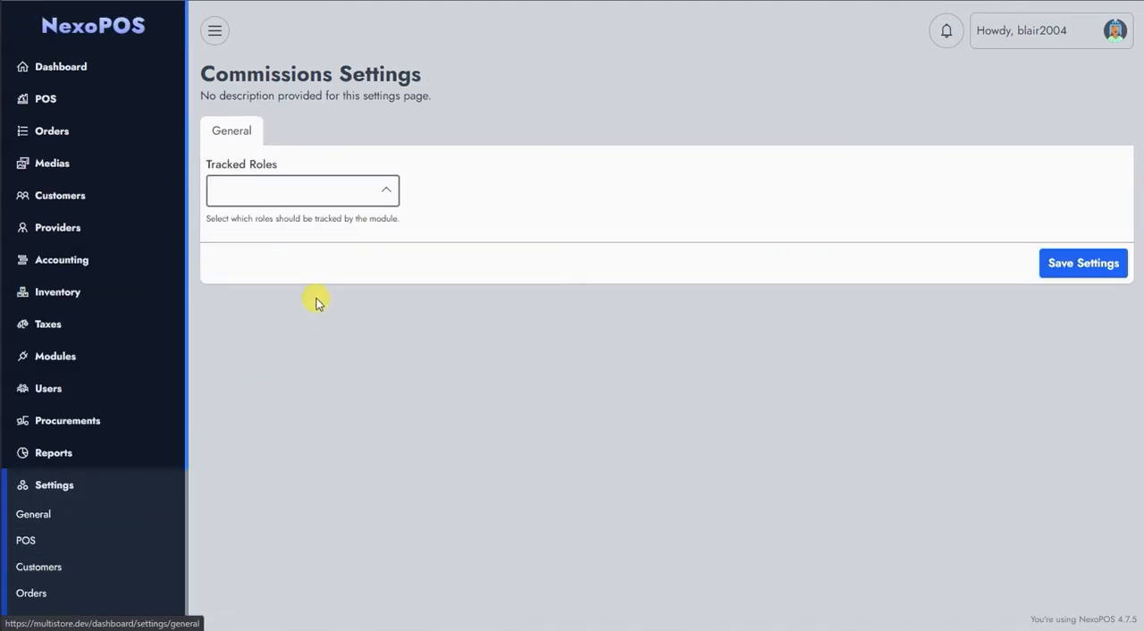
pyautogui.click(382, 191)
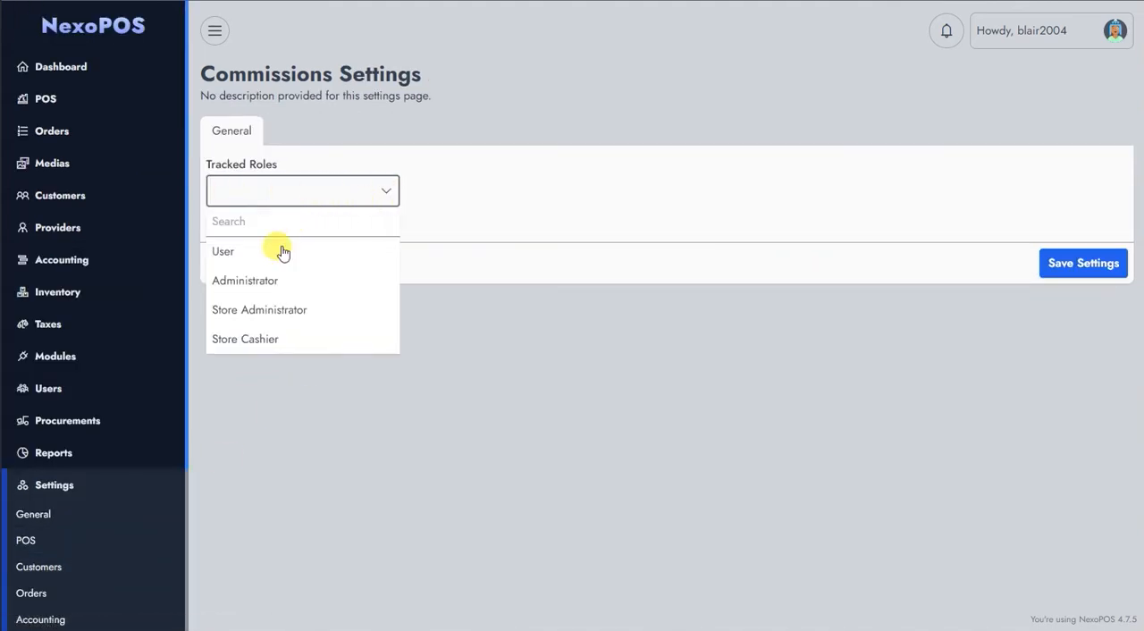
pyautogui.click(255, 341)
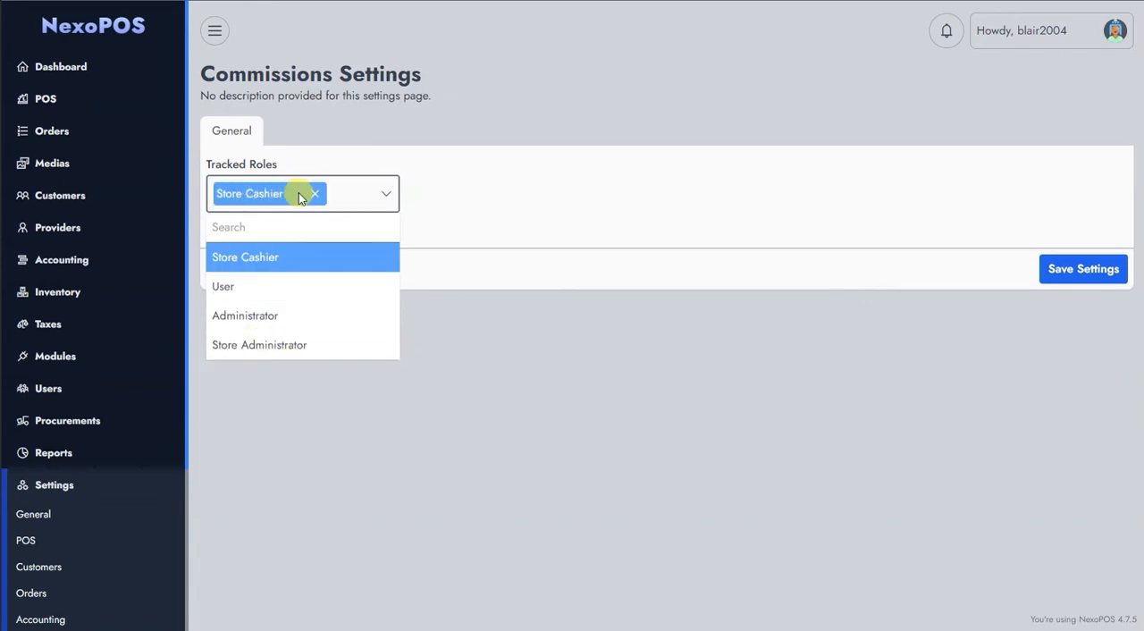
pyautogui.click(388, 192)
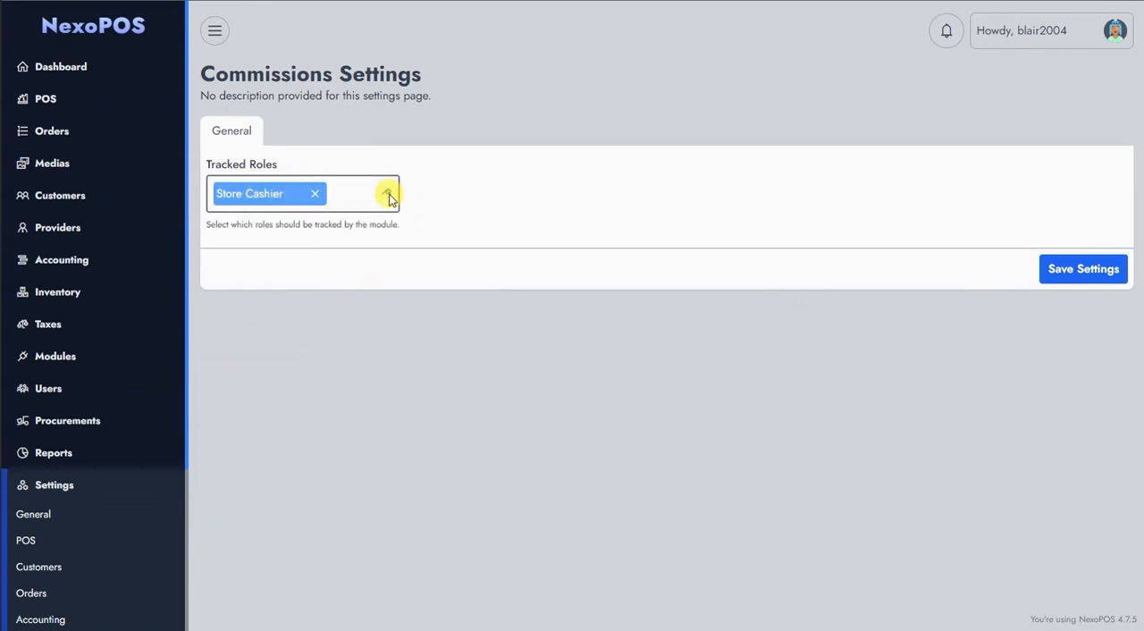
pyautogui.click(1071, 270)
# Start a new user with the username "cashier" and fill in the e-mail, password and password confirmation.
pyautogui.click(45, 390)
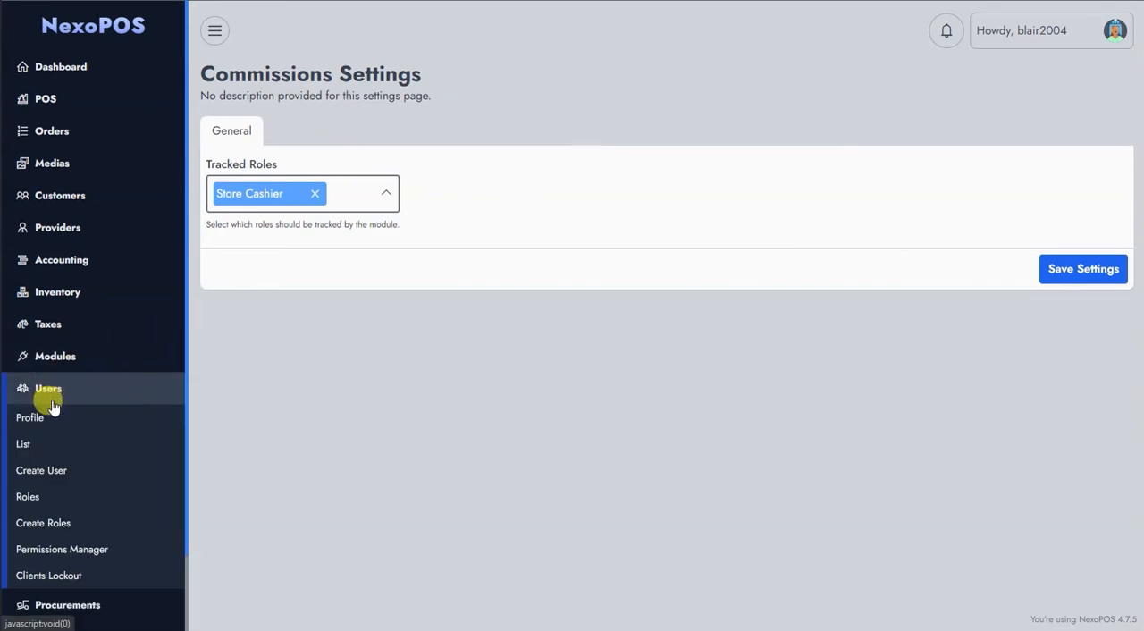
pyautogui.click(53, 472)
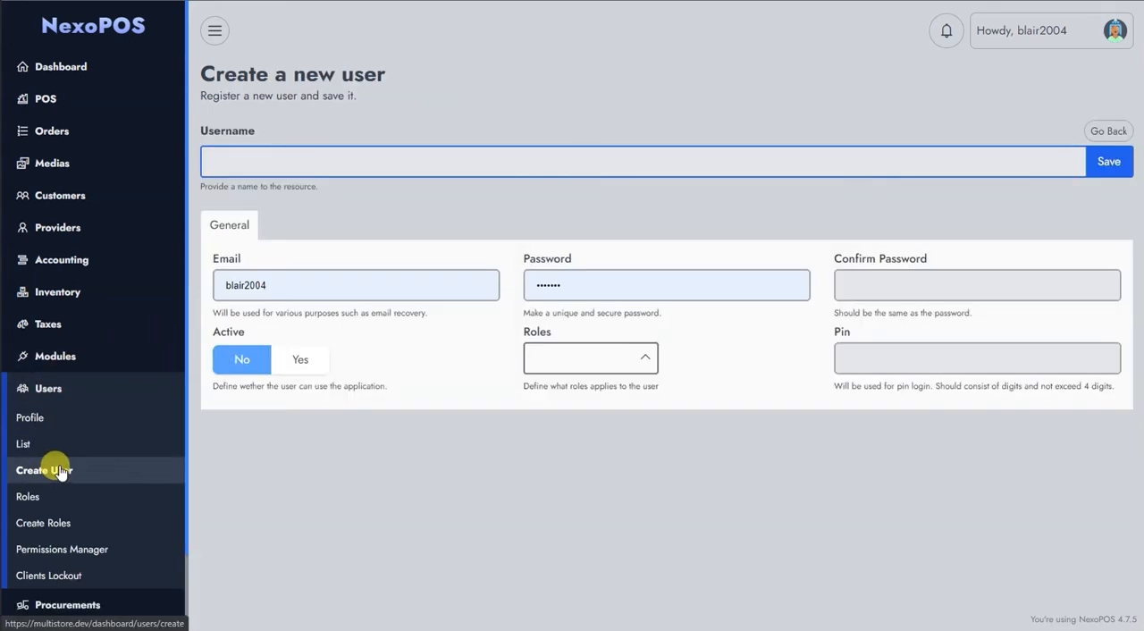
pyautogui.click(223, 168)
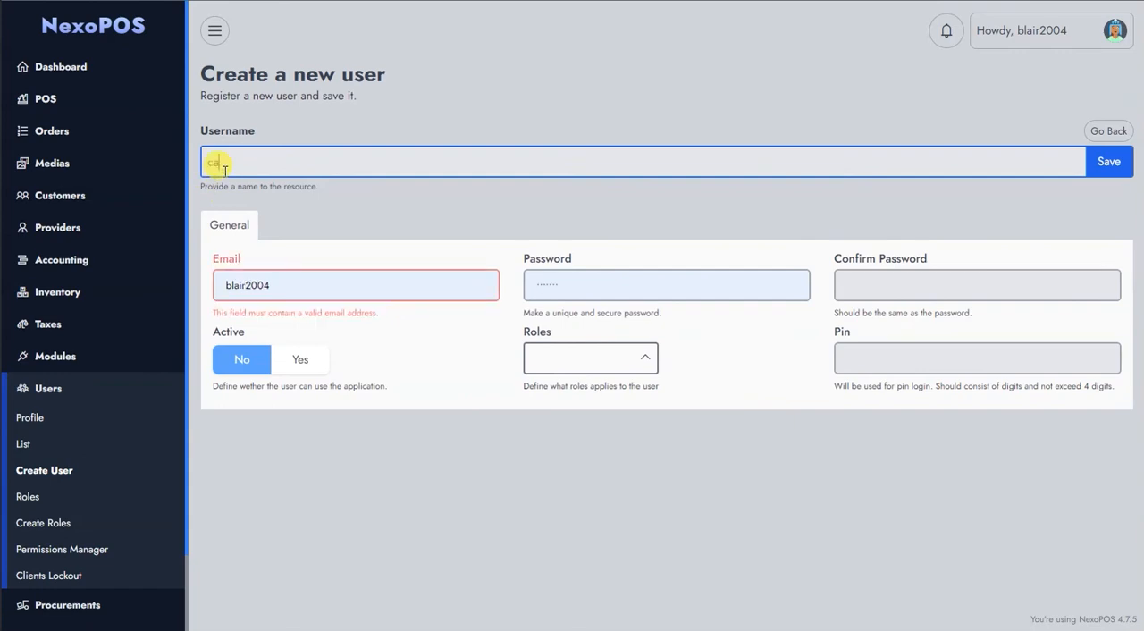
pyautogui.click(273, 283)
pyautogui.doubleClick(274, 283)
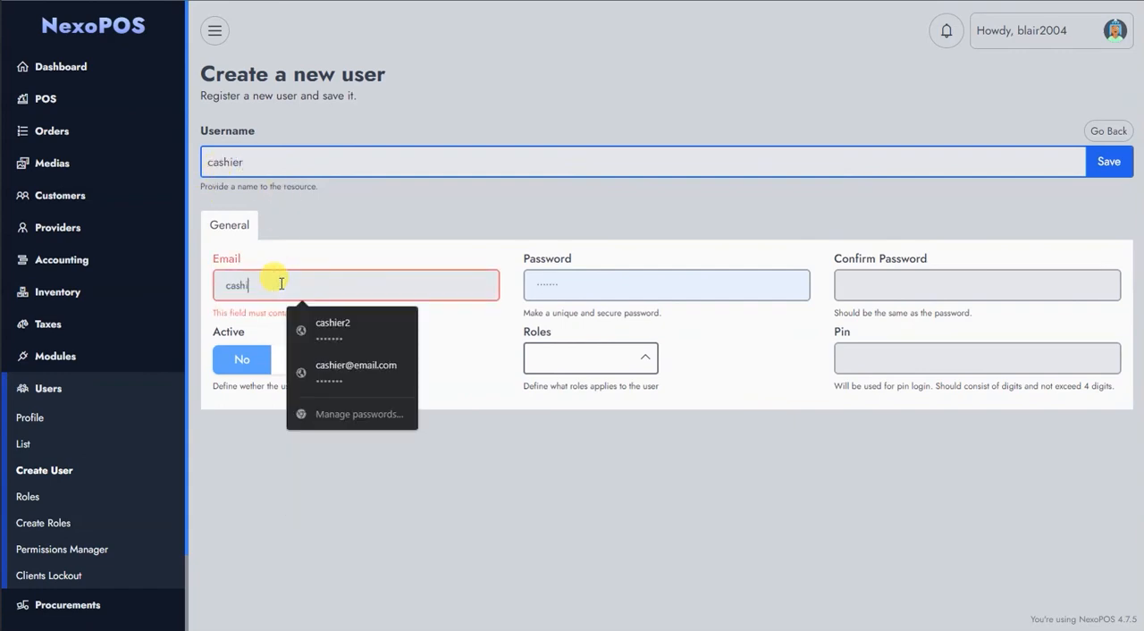
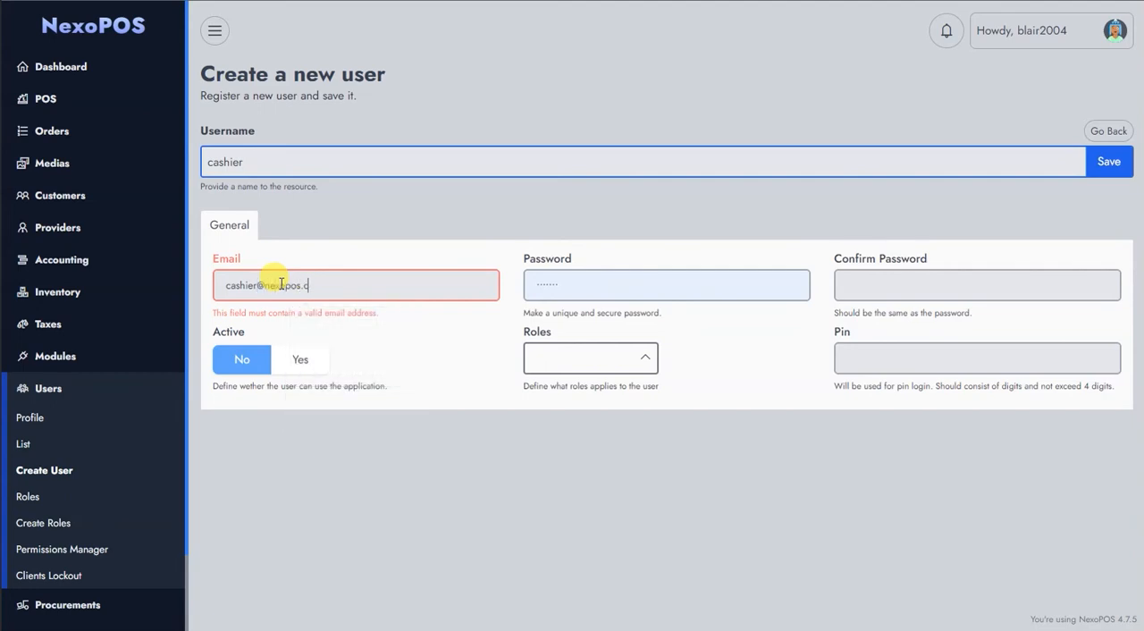
pyautogui.press('Tab')
pyautogui.write('•••')
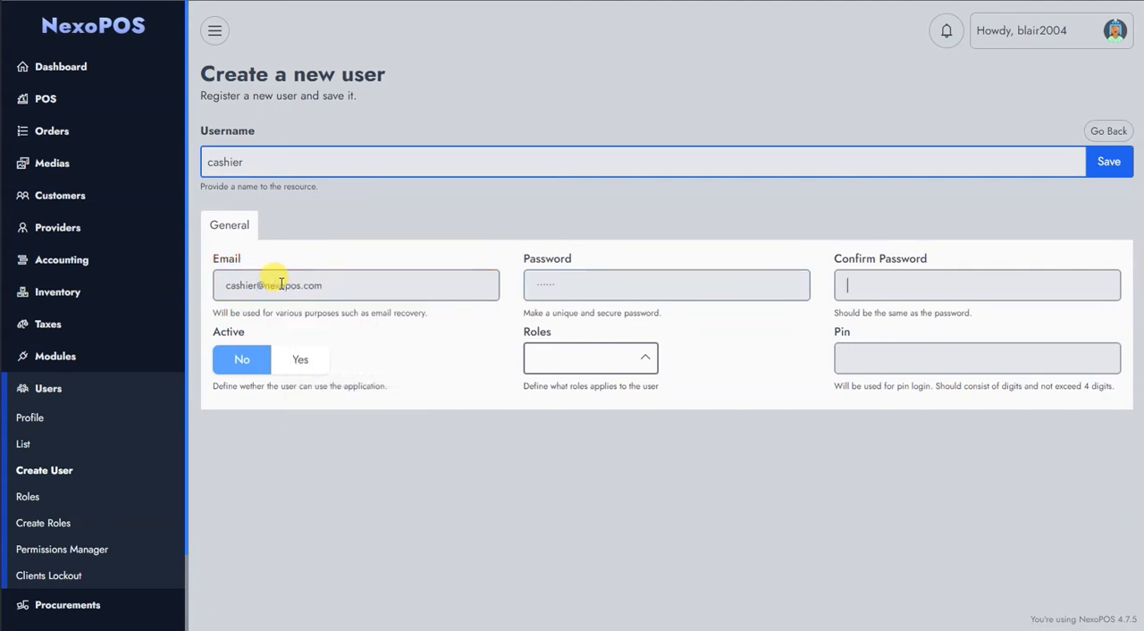
# Set the new user as active, assign the Store Cashier role, enter the login PIN, and save the user.
pyautogui.click(295, 359)
pyautogui.click(546, 361)
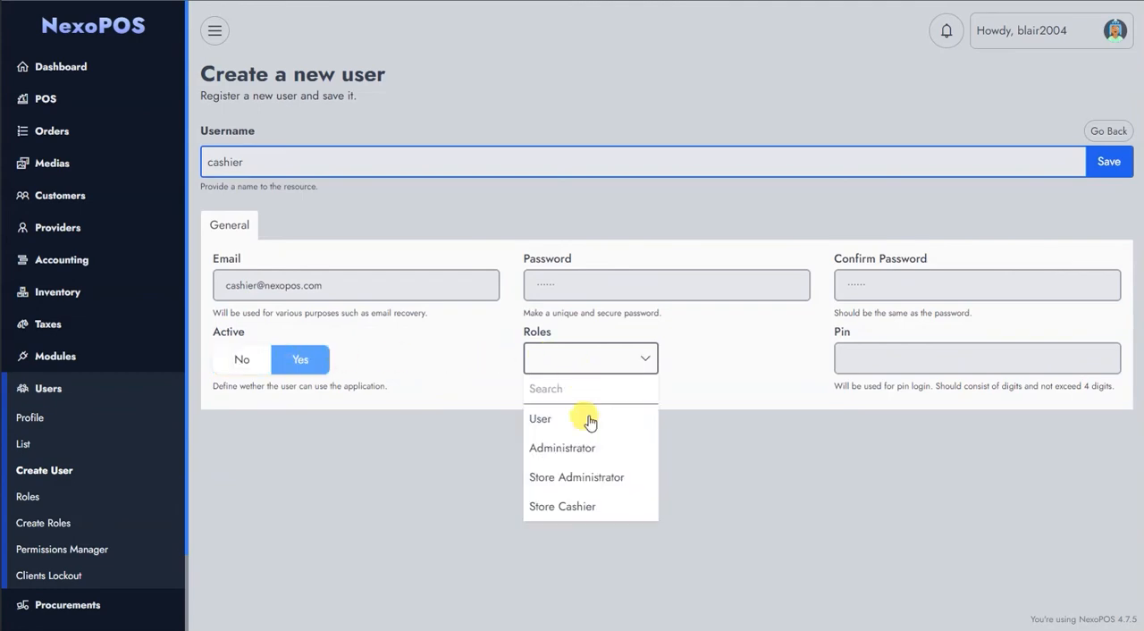
pyautogui.click(587, 507)
pyautogui.click(855, 362)
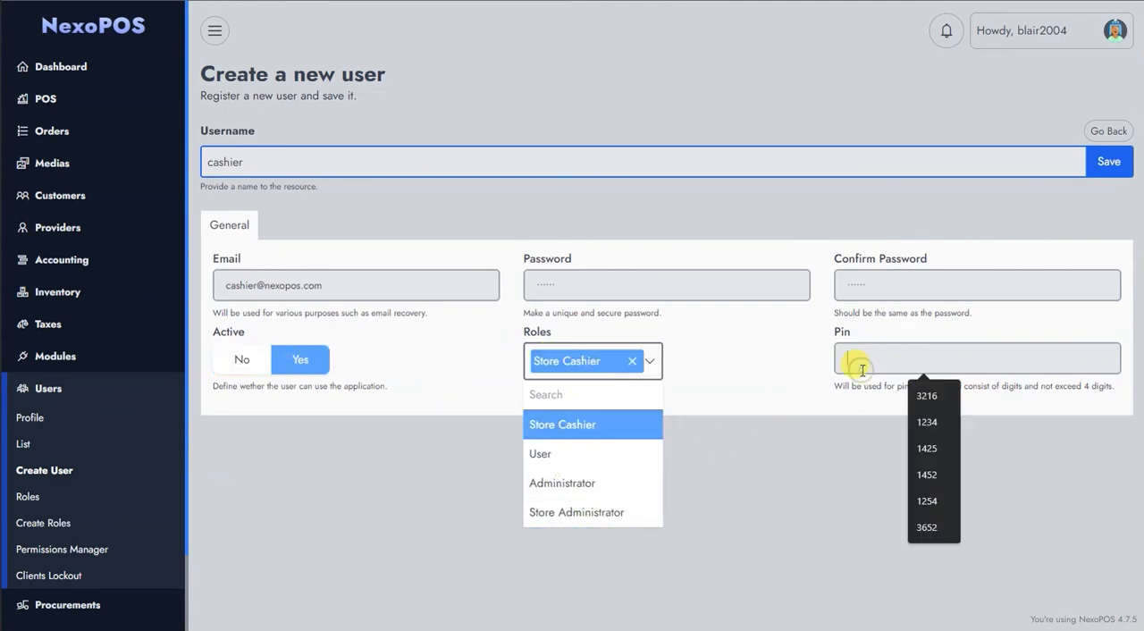
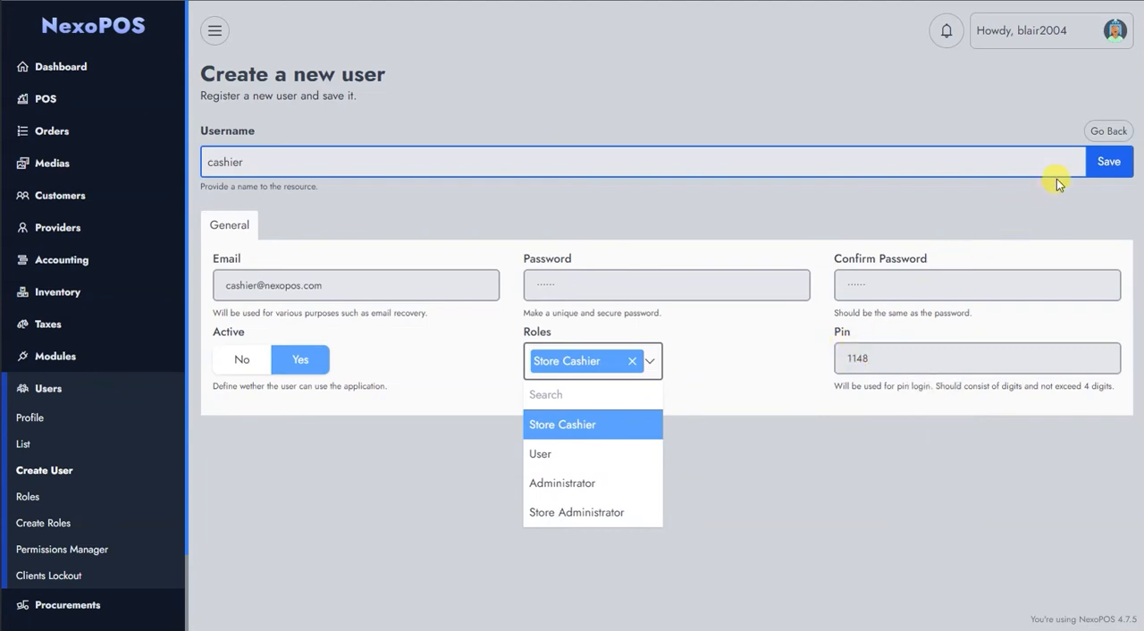
pyautogui.click(1095, 166)
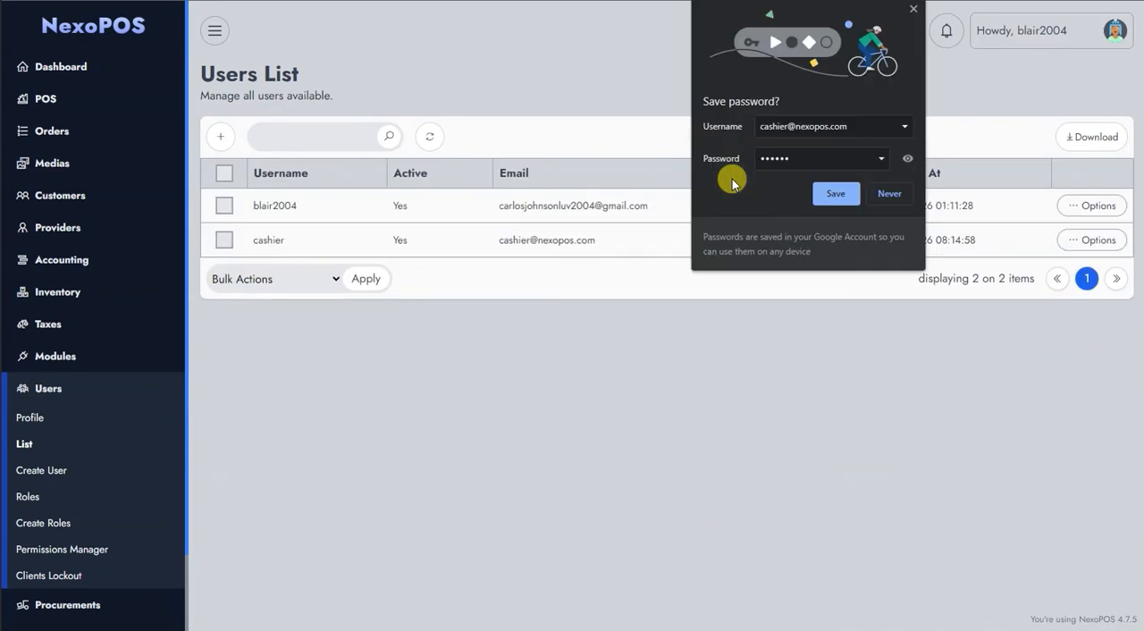
# Dismiss the browser's password check and save-password prompts.
pyautogui.click(836, 189)
pyautogui.click(711, 196)
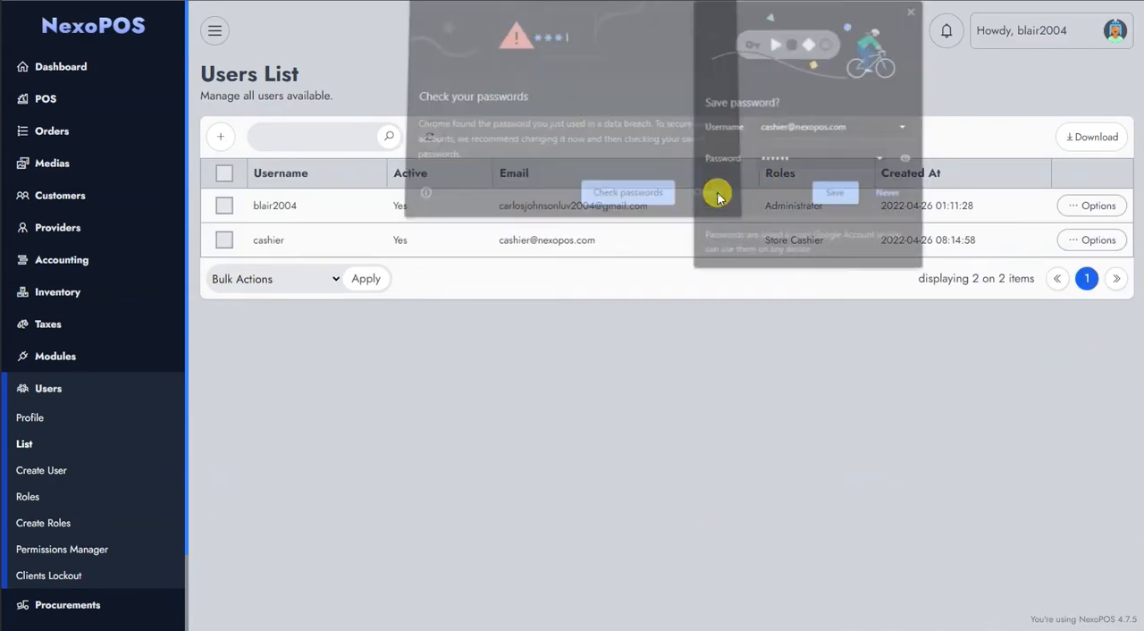
pyautogui.click(915, 10)
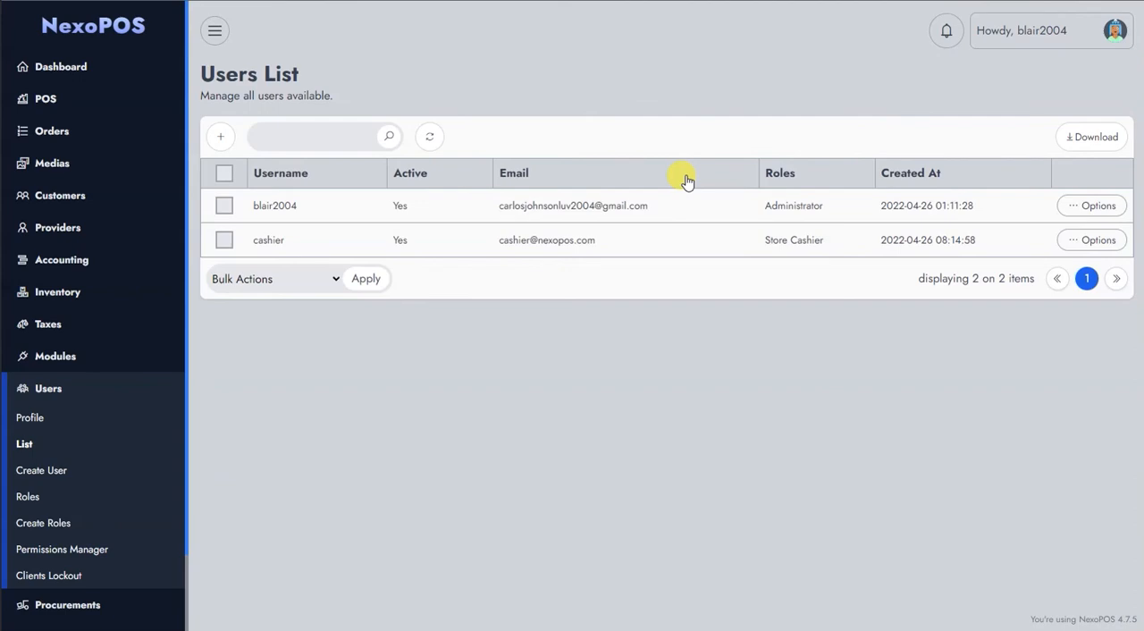
pyautogui.click(1000, 42)
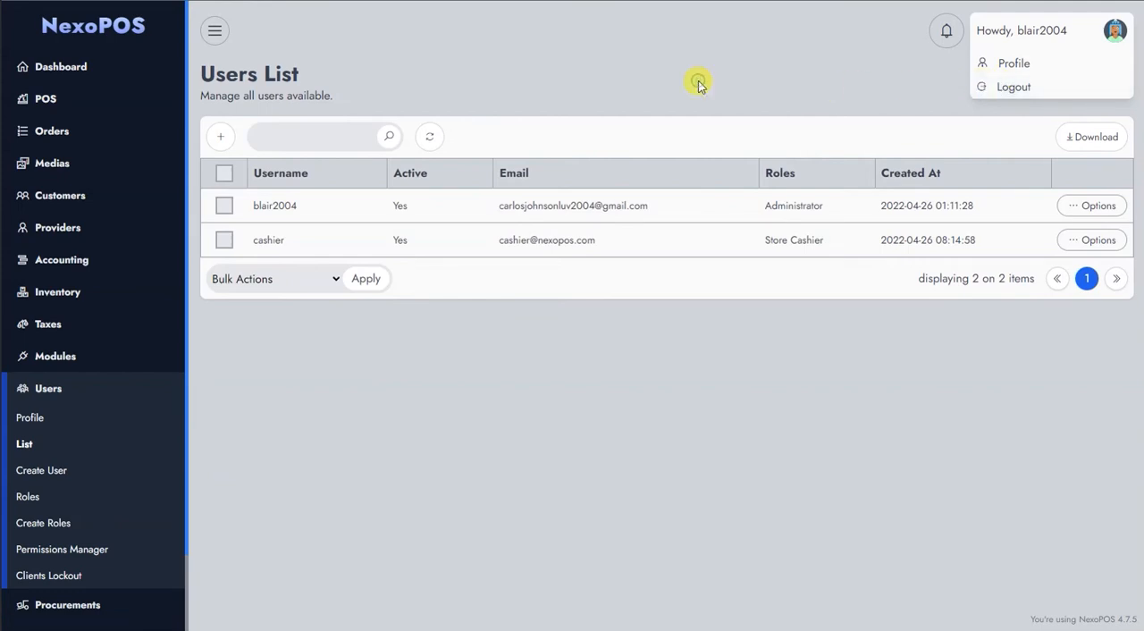
pyautogui.click(983, 40)
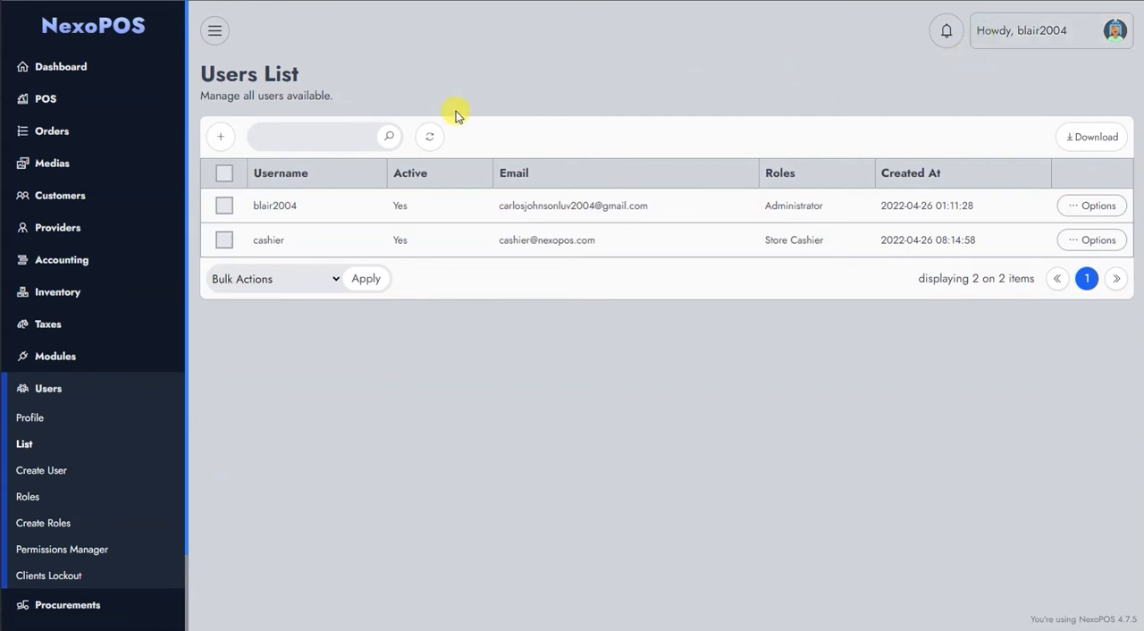
# Check the Earned Commissions list of the orders, and log out of the administrator account.
pyautogui.click(96, 132)
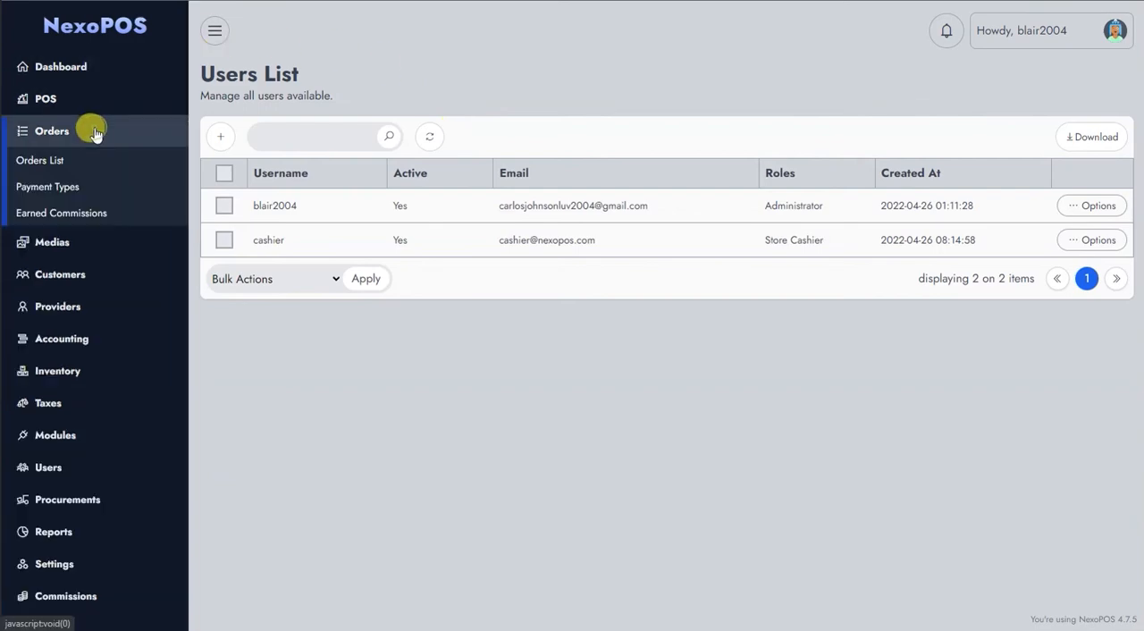
pyautogui.click(80, 214)
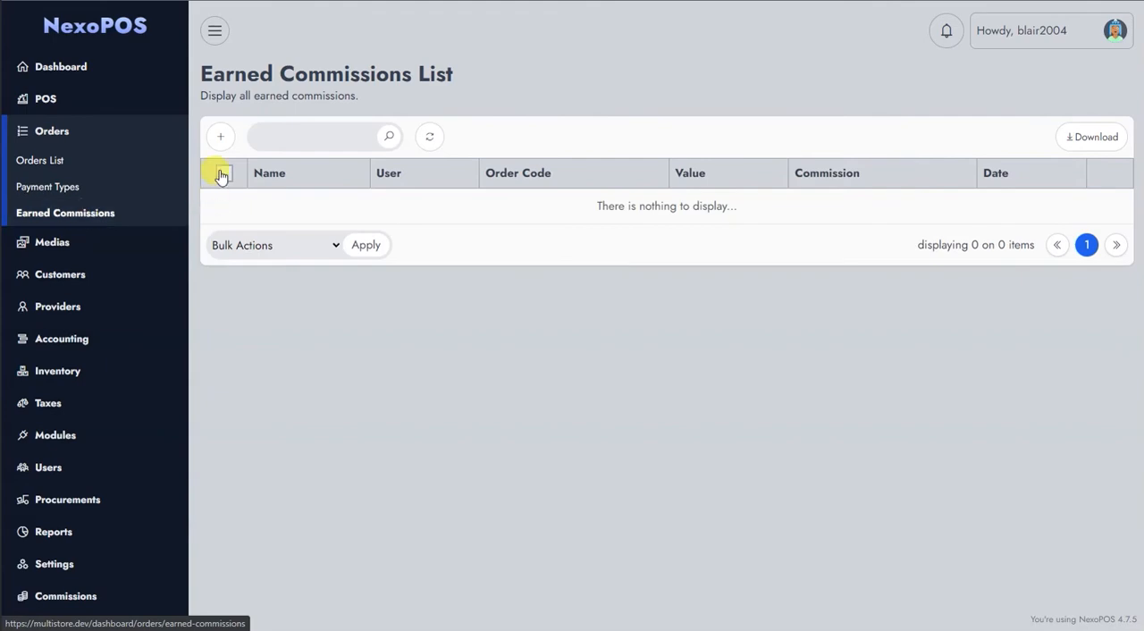
pyautogui.click(992, 27)
pyautogui.click(992, 85)
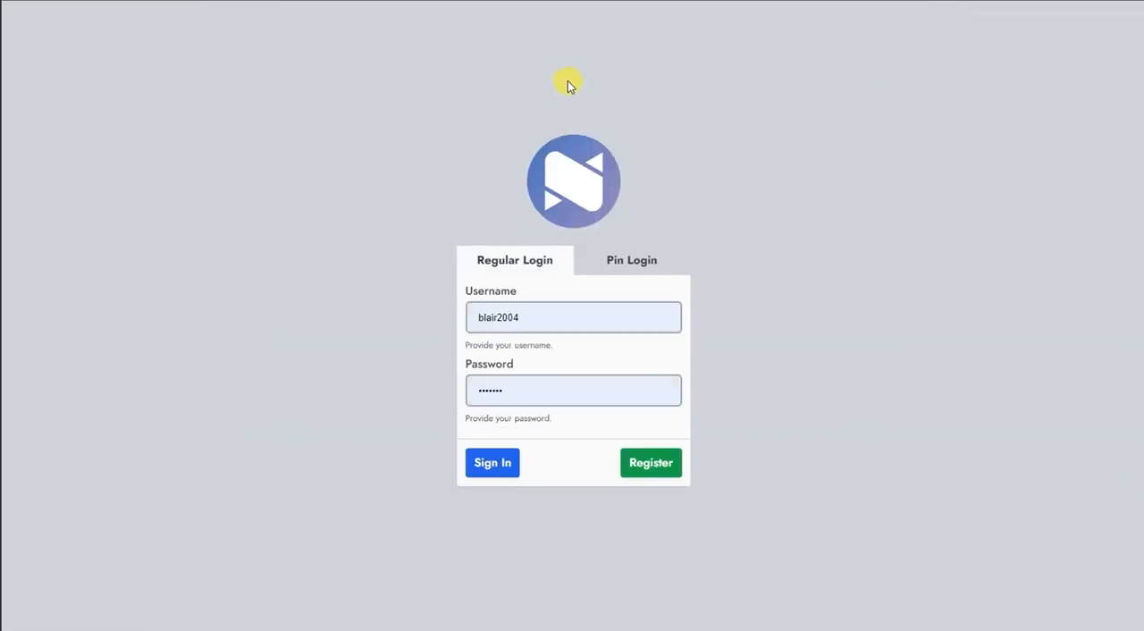
# Sign in to the cashier account through Pin Login by entering the login PIN.
pyautogui.click(609, 261)
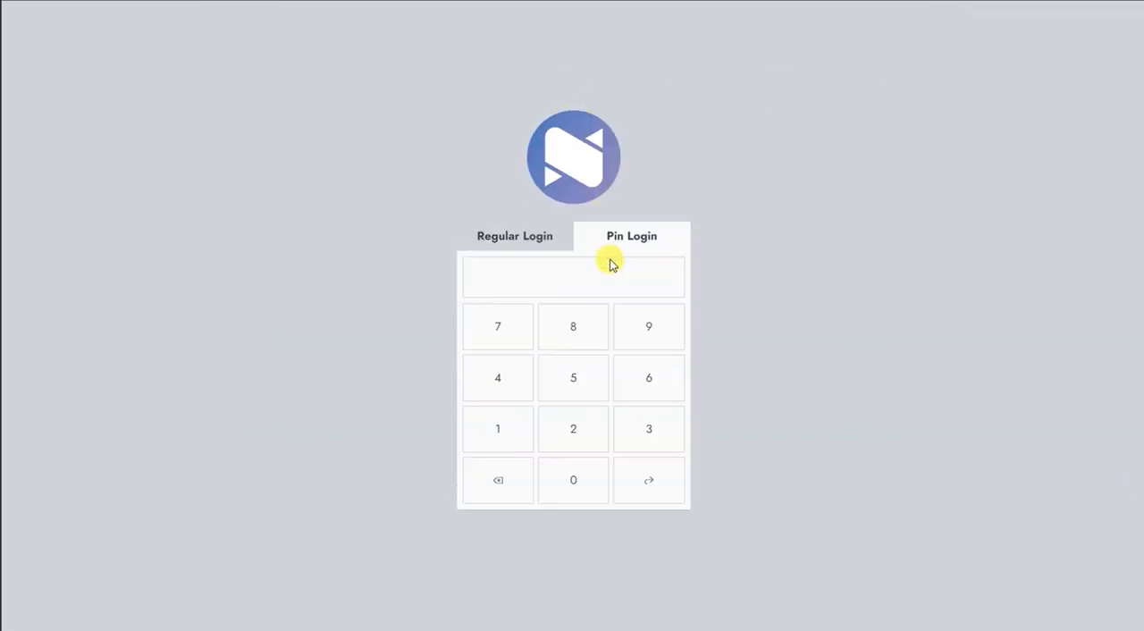
pyautogui.click(511, 426)
pyautogui.click(511, 426)
pyautogui.click(512, 387)
pyautogui.click(567, 333)
pyautogui.click(655, 478)
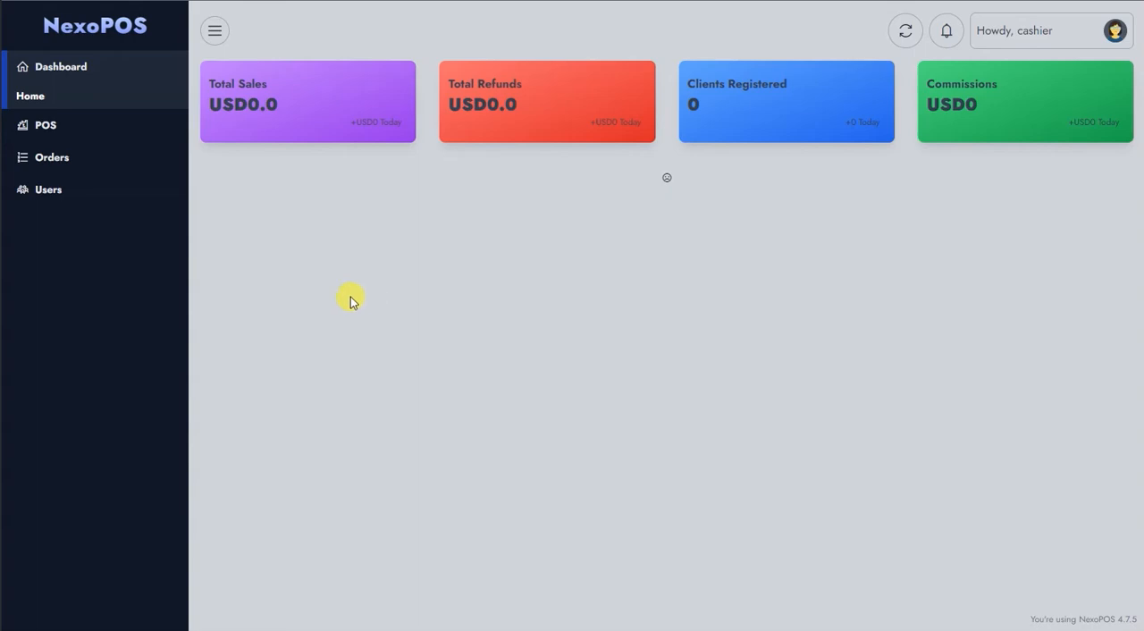
# Open the POS and add the Twin Comforter Sets product from Bedding & Bath to the cart three times.
pyautogui.click(71, 132)
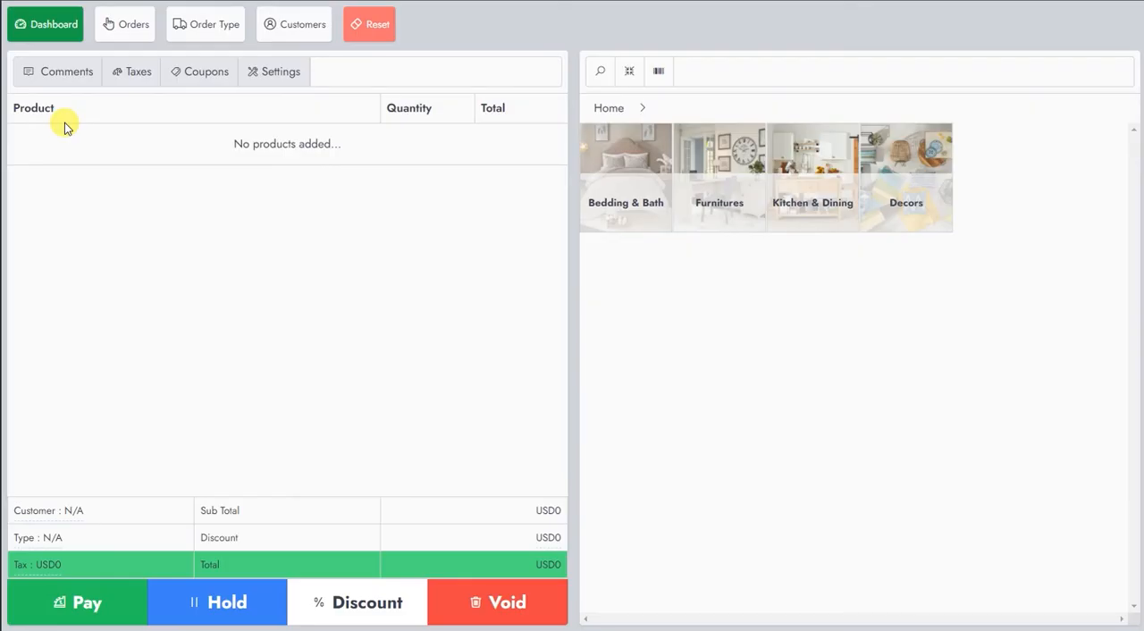
pyautogui.click(625, 150)
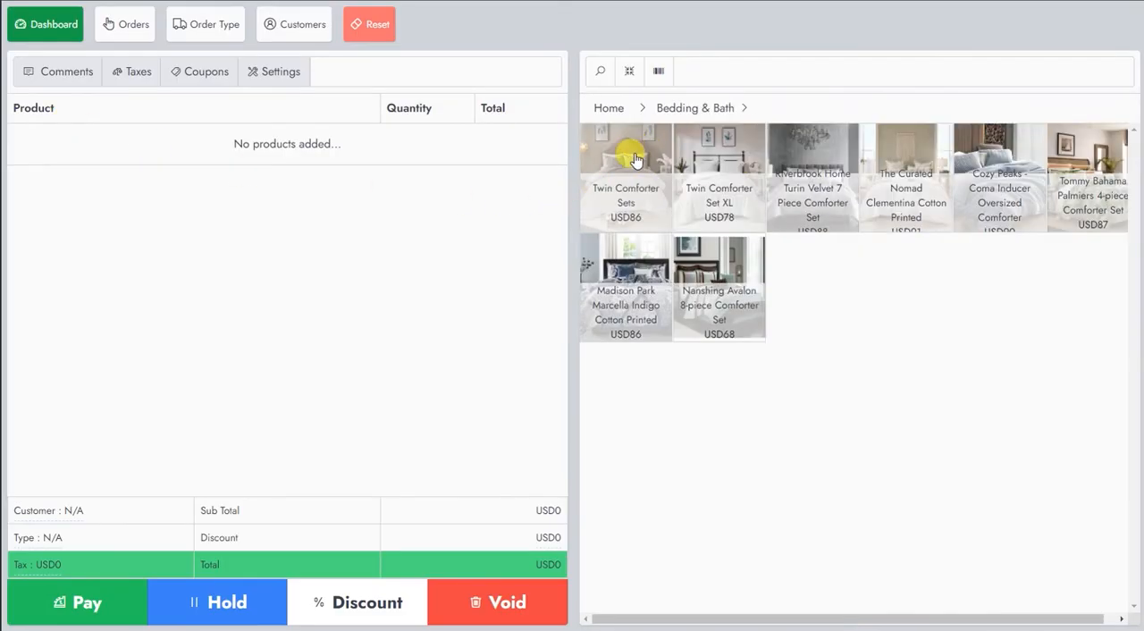
pyautogui.click(631, 157)
pyautogui.click(631, 157)
pyautogui.click(631, 158)
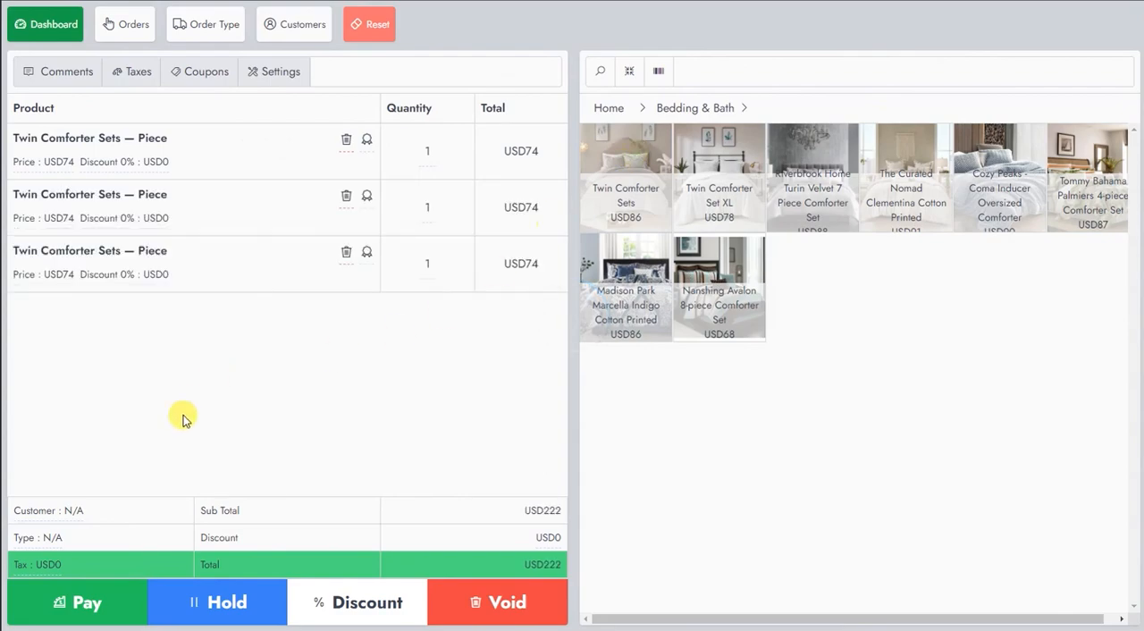
# Check out the cart for the first listed customer with a full cash payment, and dismiss the receipt print dialog.
pyautogui.click(163, 523)
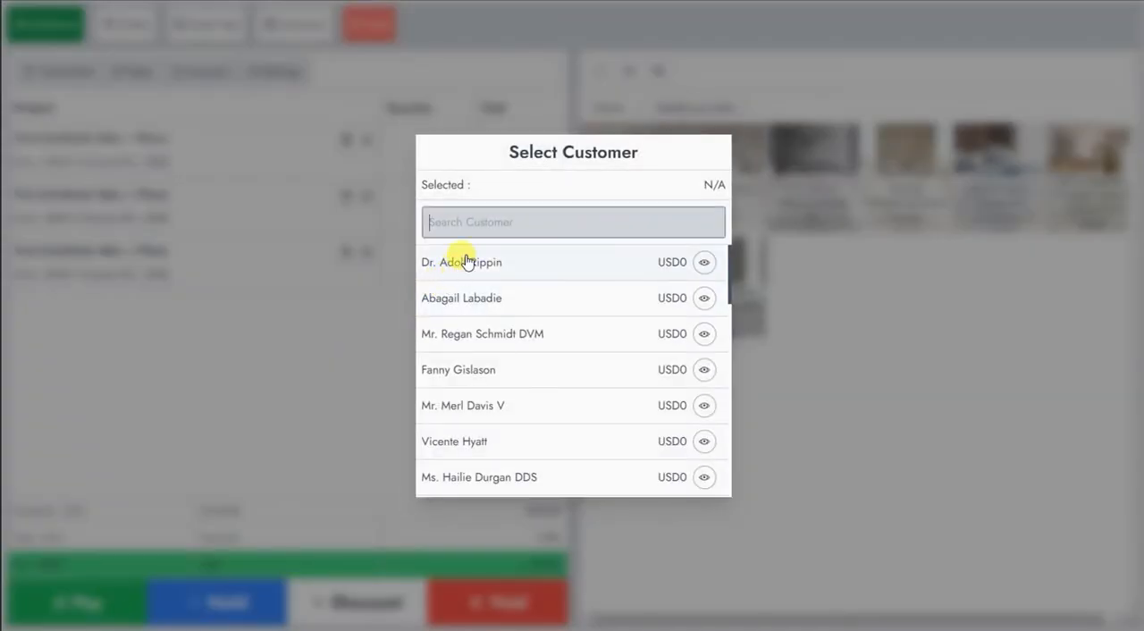
pyautogui.click(464, 261)
pyautogui.click(459, 252)
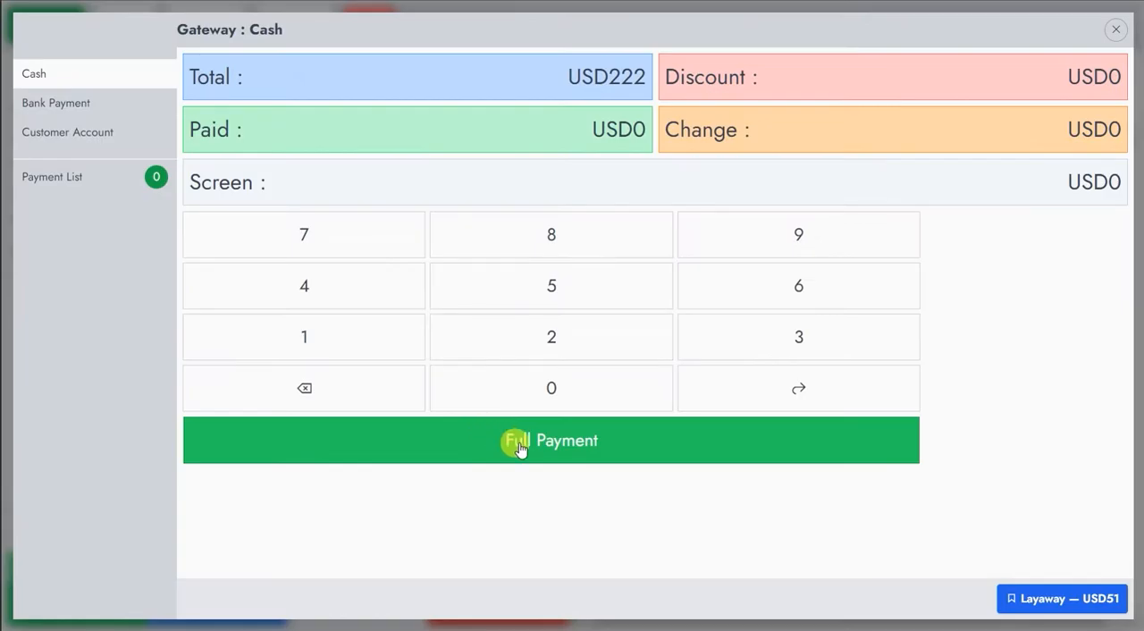
pyautogui.click(520, 447)
pyautogui.click(513, 348)
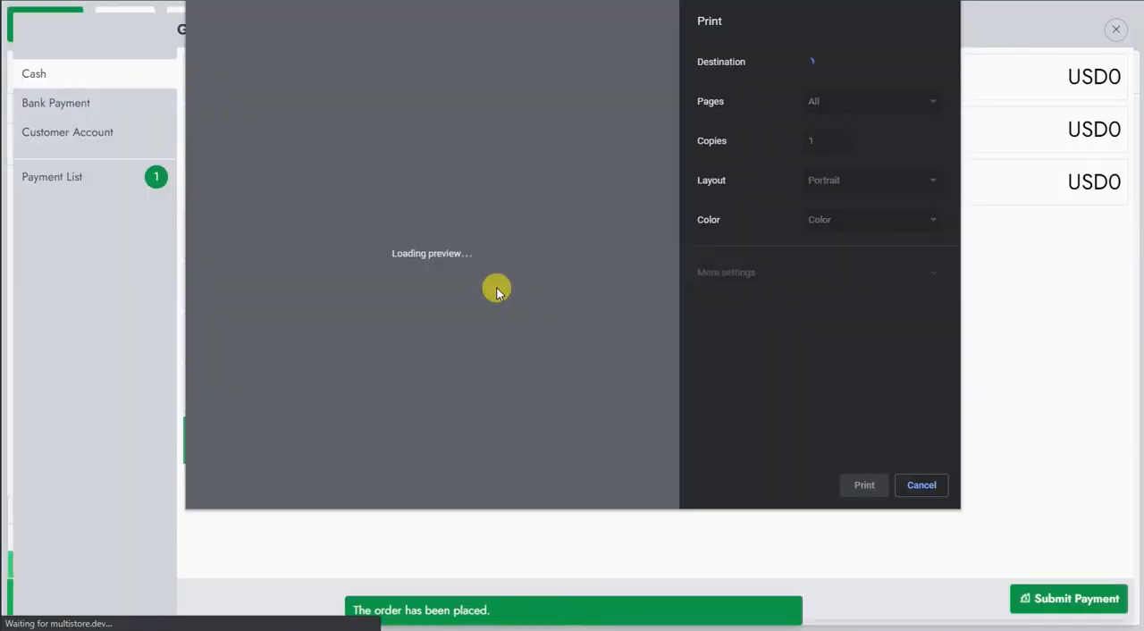
pyautogui.press('Escape')
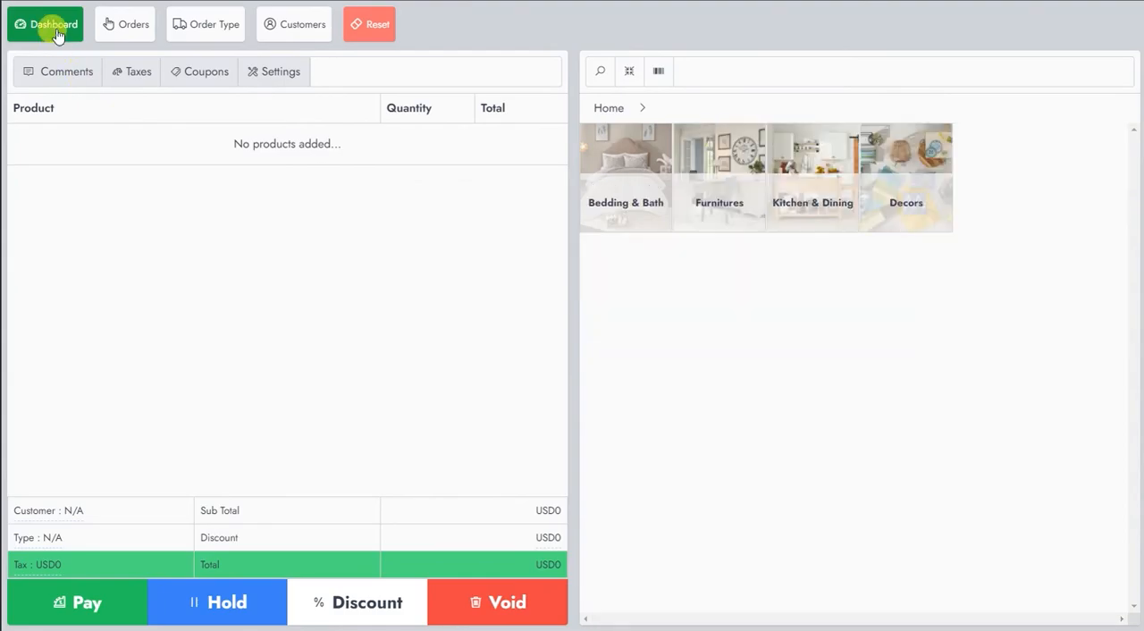
# Return to the dashboard to check the cashier's commissions, and switch back to the administrator account.
pyautogui.click(54, 24)
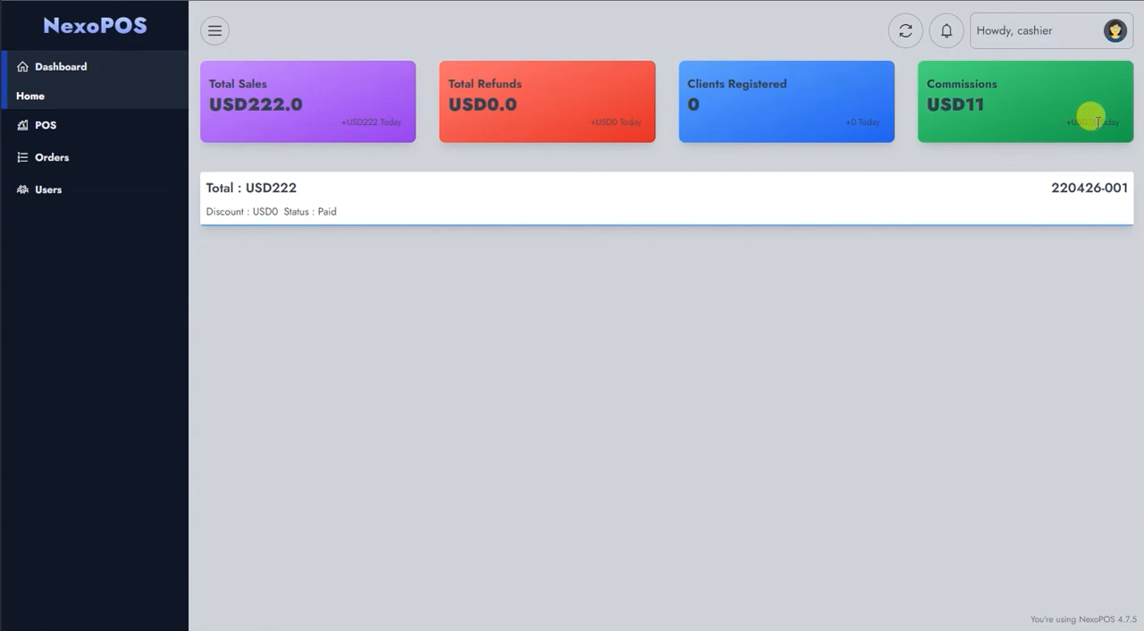
pyautogui.click(1034, 35)
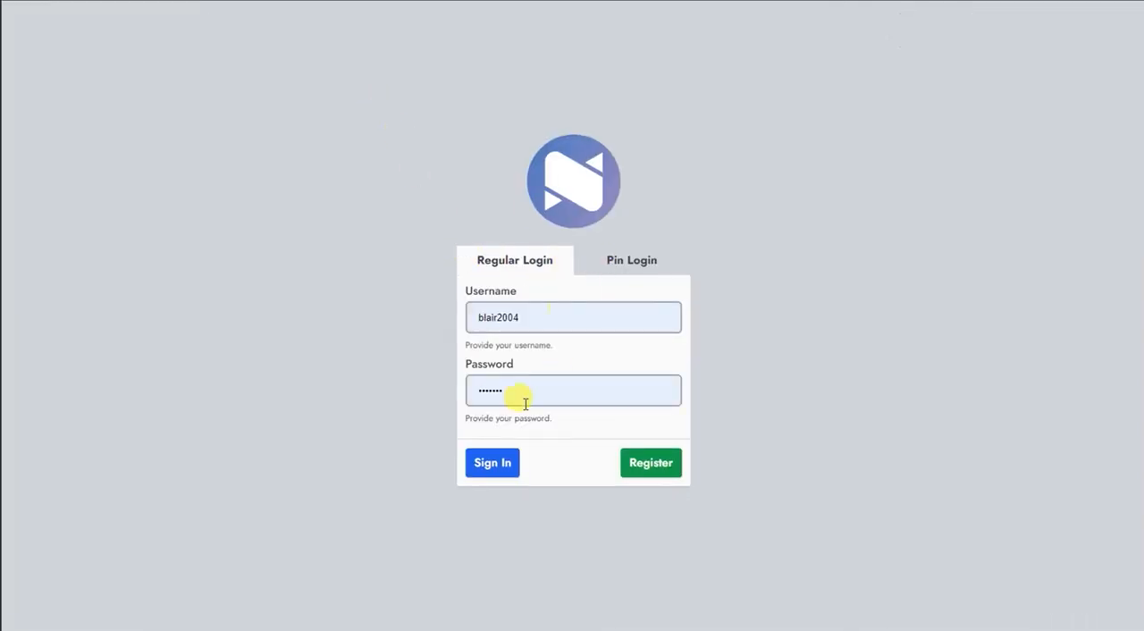
pyautogui.click(489, 465)
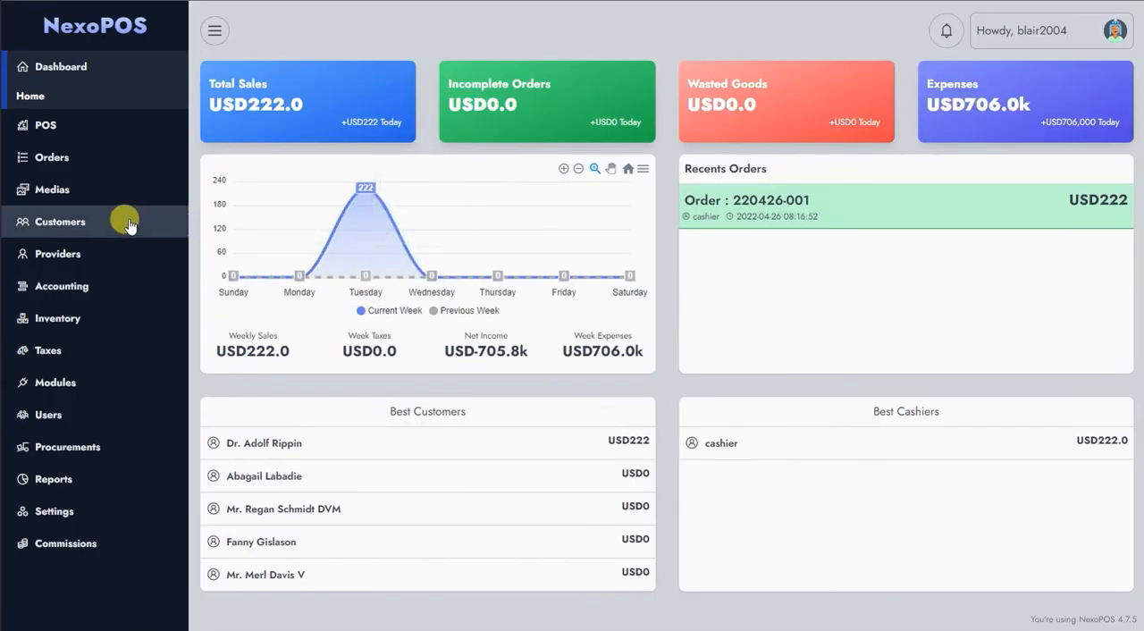
# Review the Earned Commissions list for the cashier's sale, and open the Commissions report.
pyautogui.click(69, 155)
pyautogui.click(71, 217)
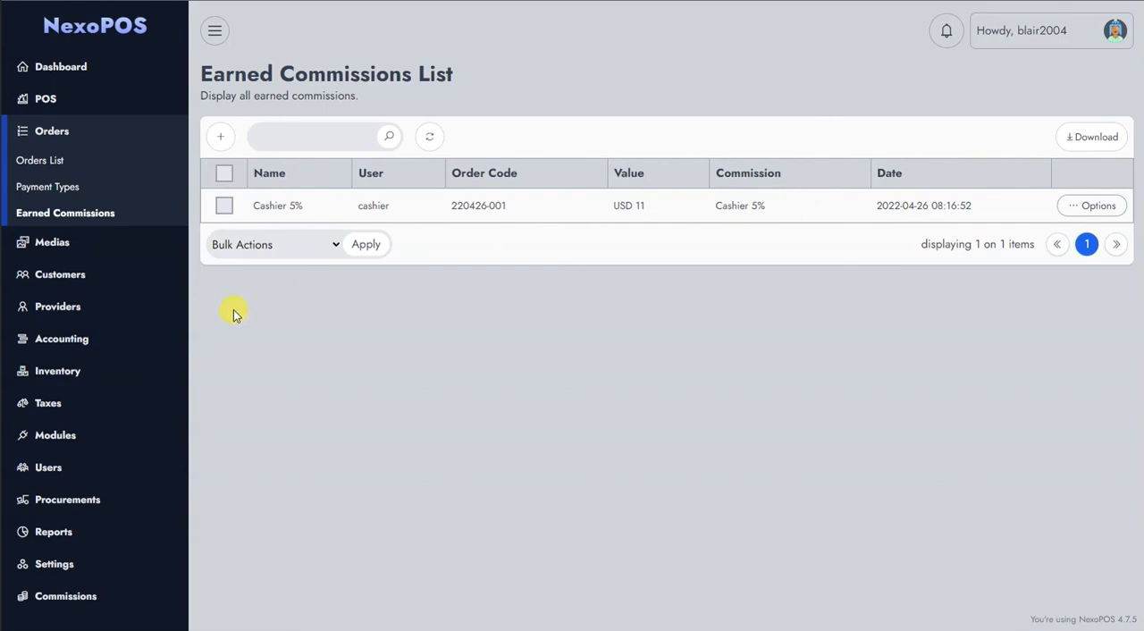
pyautogui.click(81, 525)
pyautogui.scroll(-3, 106, 438)
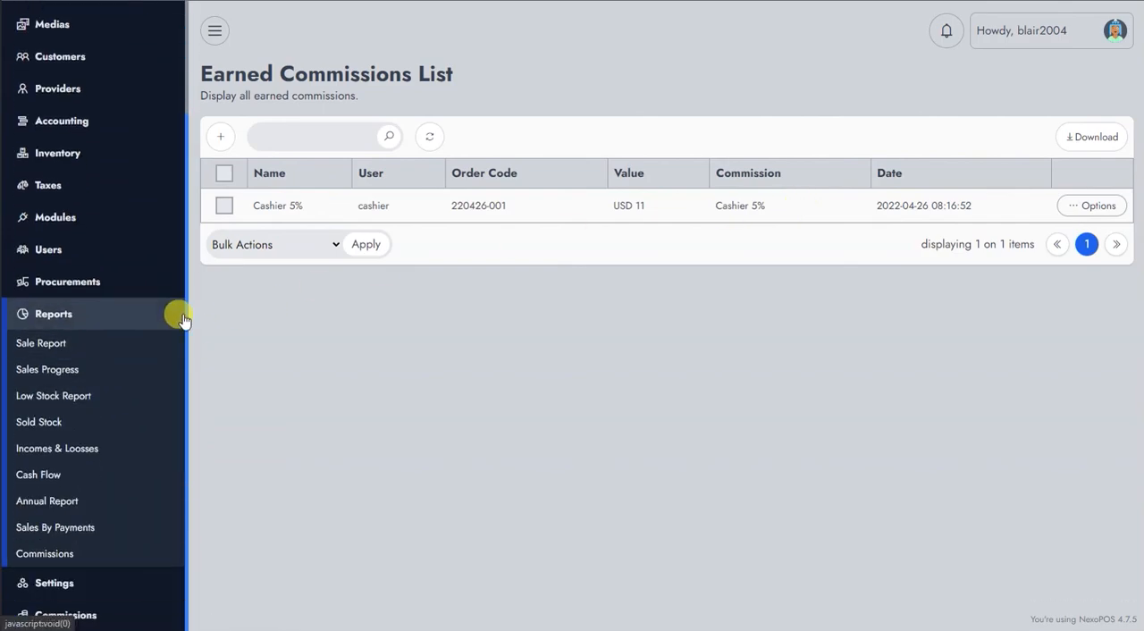
pyautogui.click(70, 552)
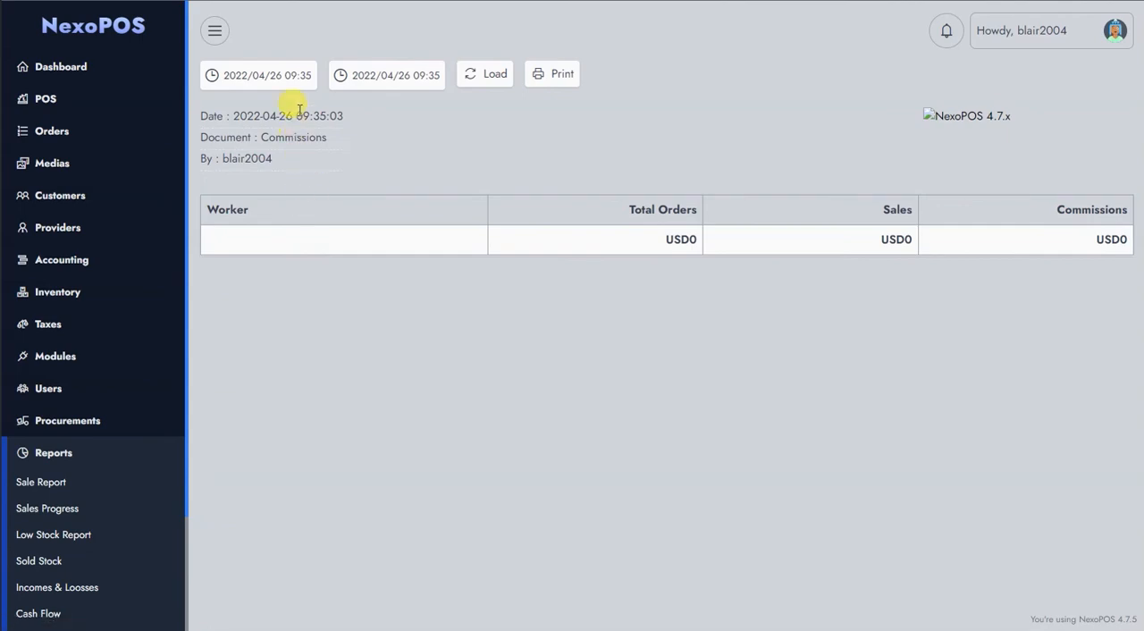
# Set the start time of the Commissions report to 00:00 on 2022/04/26.
pyautogui.click(287, 78)
pyautogui.click(333, 288)
pyautogui.write('00')
pyautogui.click(379, 290)
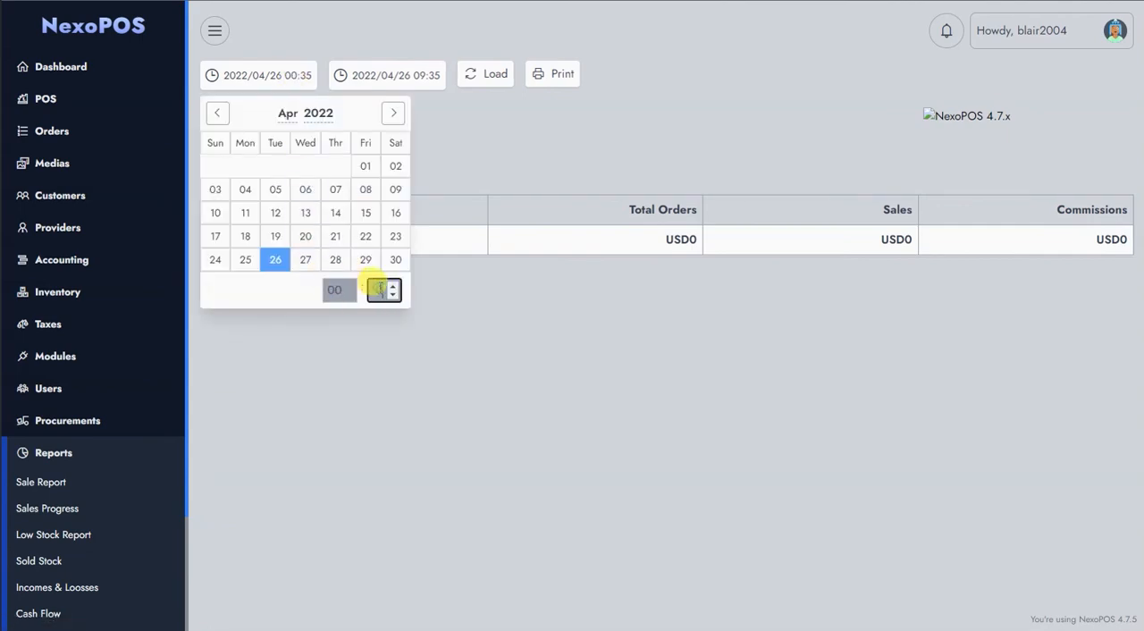
pyautogui.write('00')
pyautogui.click(434, 128)
# Set the report's end time to 23:59 on 2022/04/26 and load the commissions for that range.
pyautogui.click(385, 76)
pyautogui.click(464, 289)
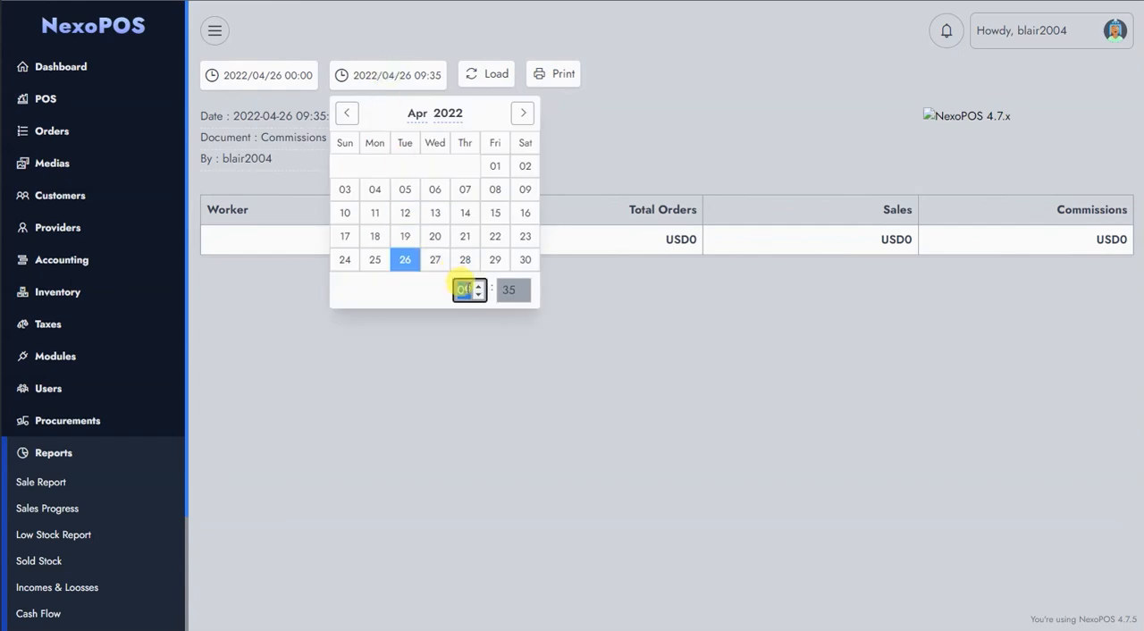
pyautogui.write('23')
pyautogui.click(494, 288)
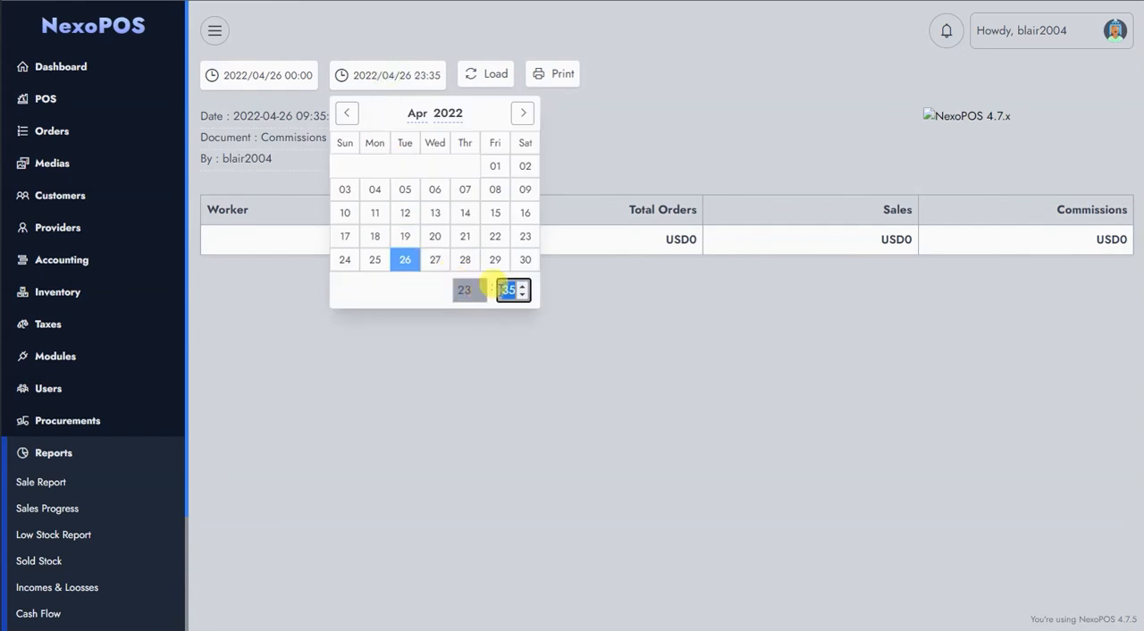
pyautogui.write('59')
pyautogui.click(605, 170)
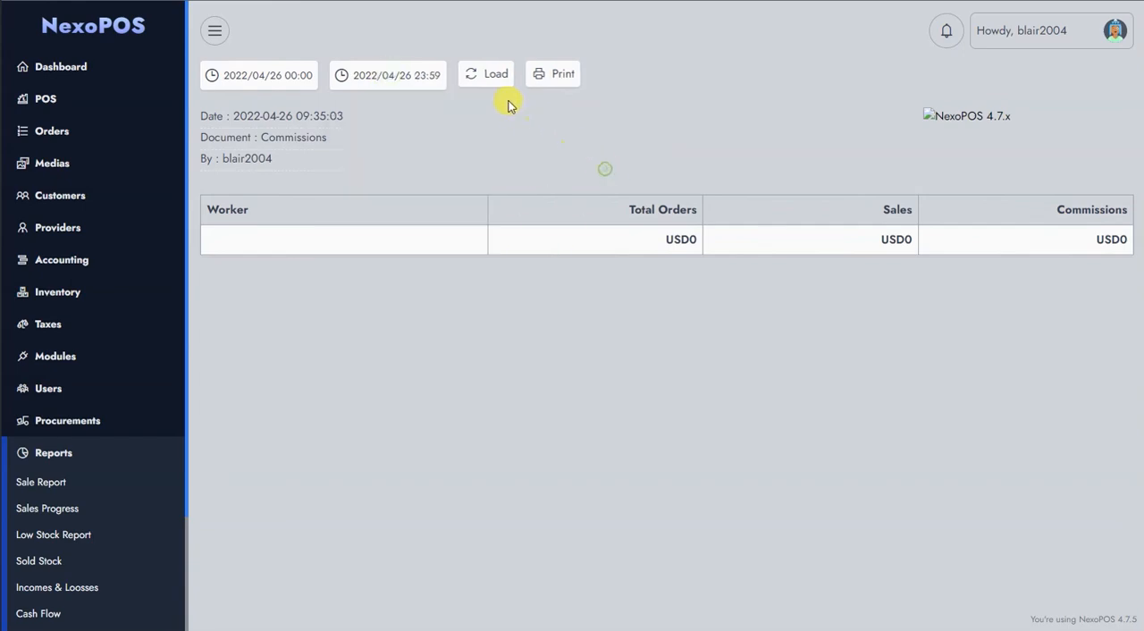
pyautogui.click(492, 77)
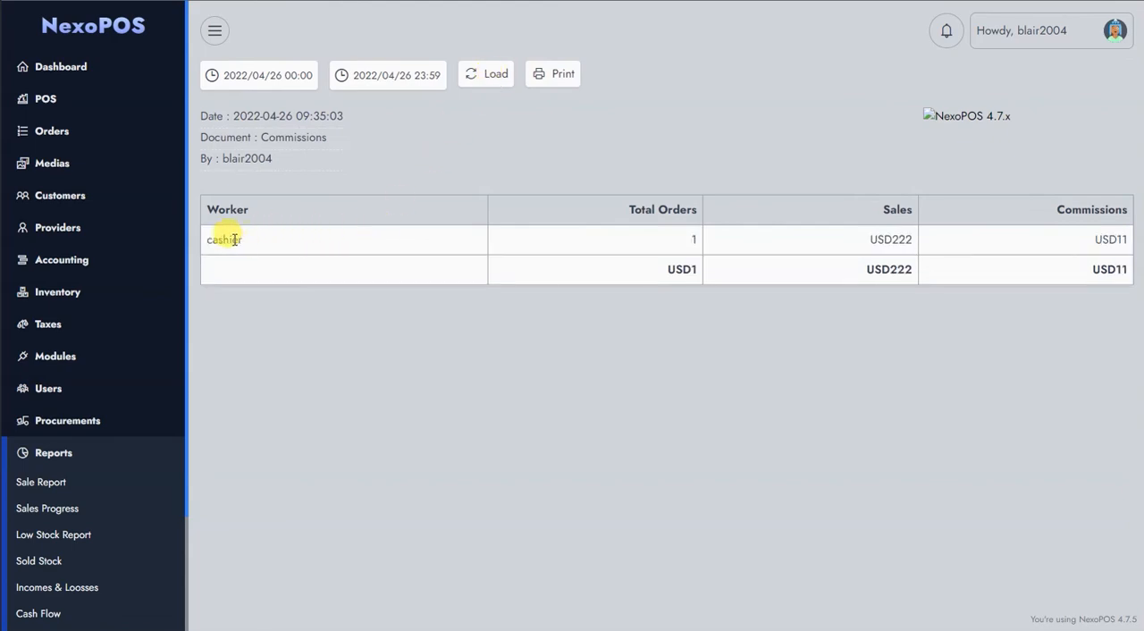